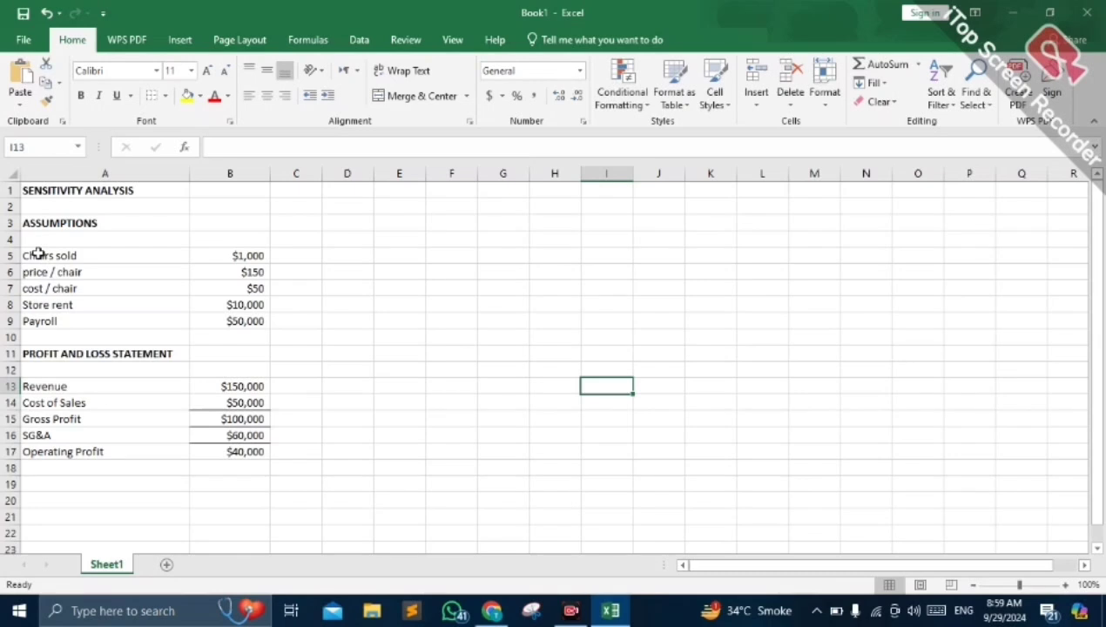
- Review the chair sales, price and cost assumptions in rows 5 to 7 and the profit and loss lines from Revenue to Gross Profit
{"action": "left_click", "coordinate": [38, 253]}
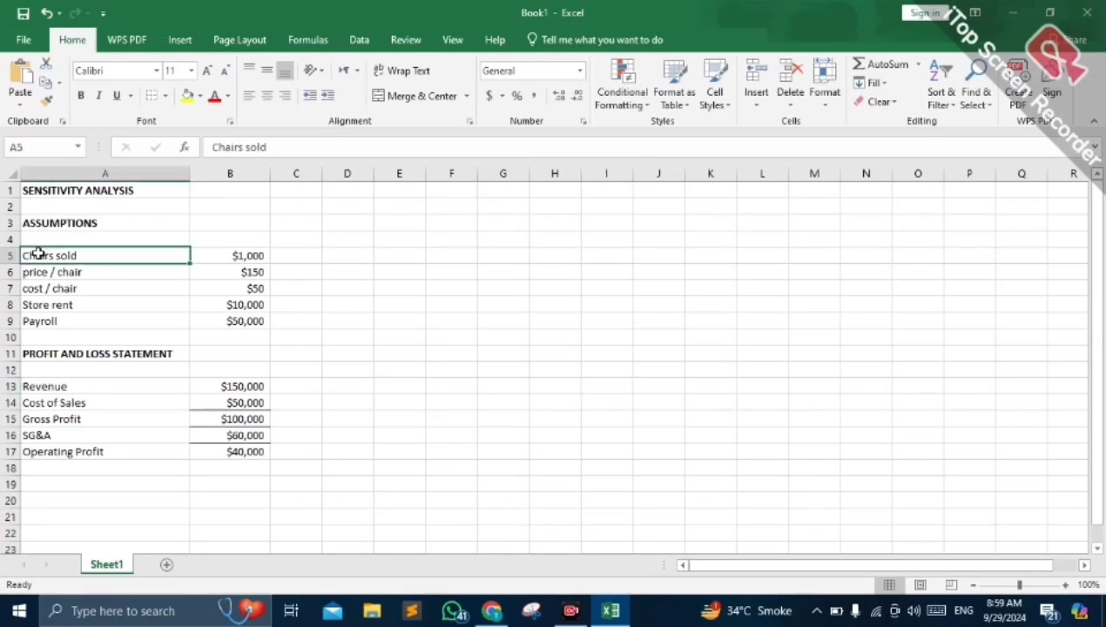
{"action": "left_click_drag", "start_coordinate": [55, 262], "coordinate": [96, 291]}
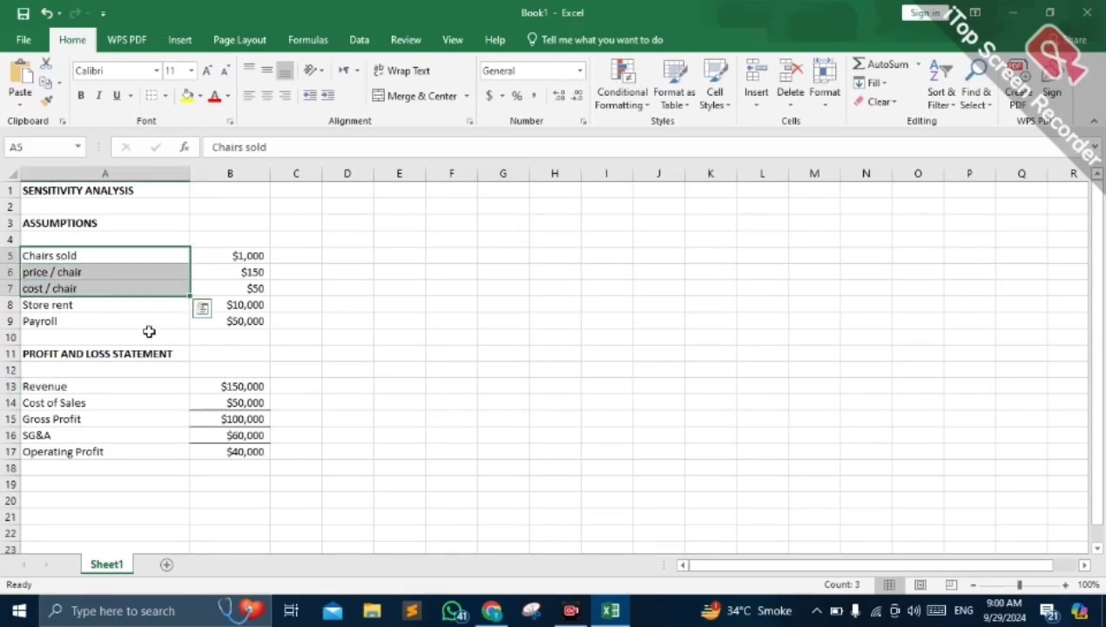
{"action": "left_click", "coordinate": [326, 287]}
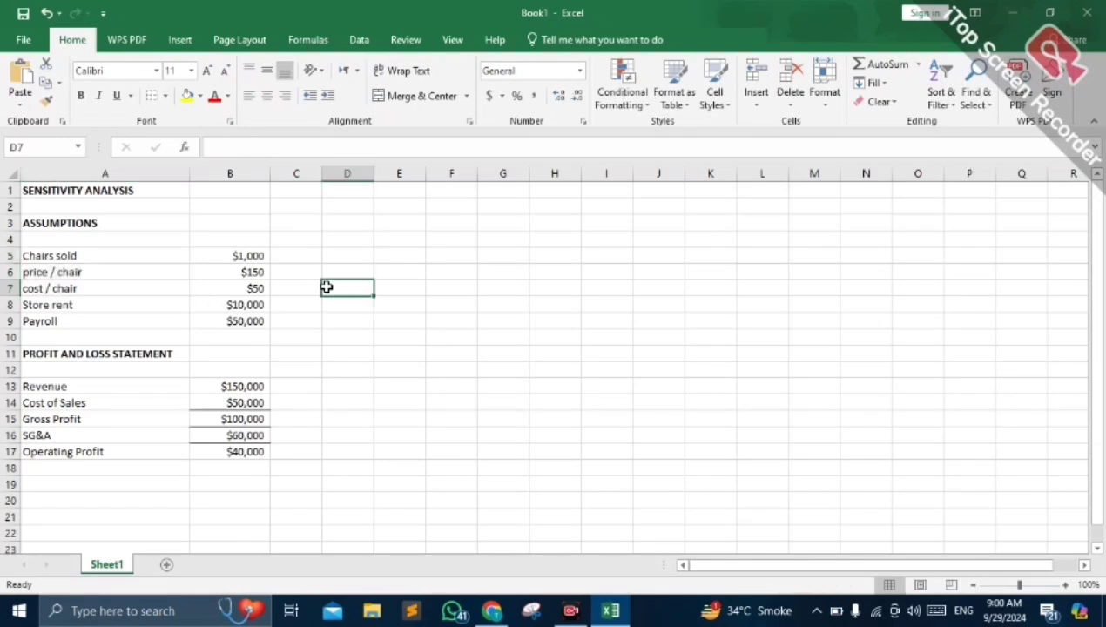
{"action": "left_click", "coordinate": [42, 256]}
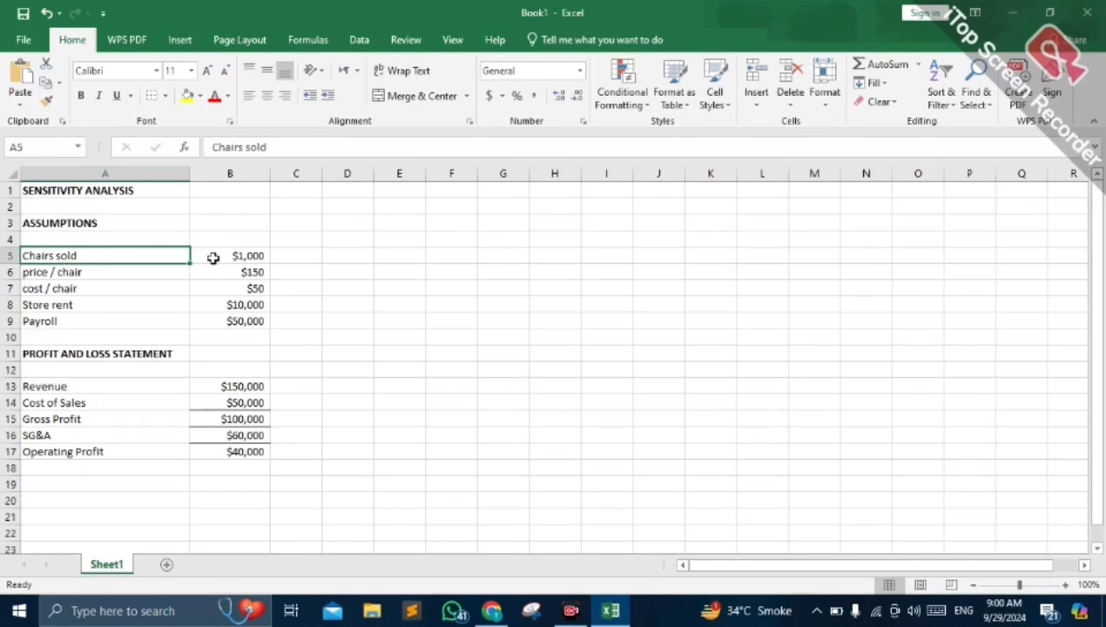
{"action": "left_click", "coordinate": [160, 275]}
{"action": "left_click", "coordinate": [250, 274]}
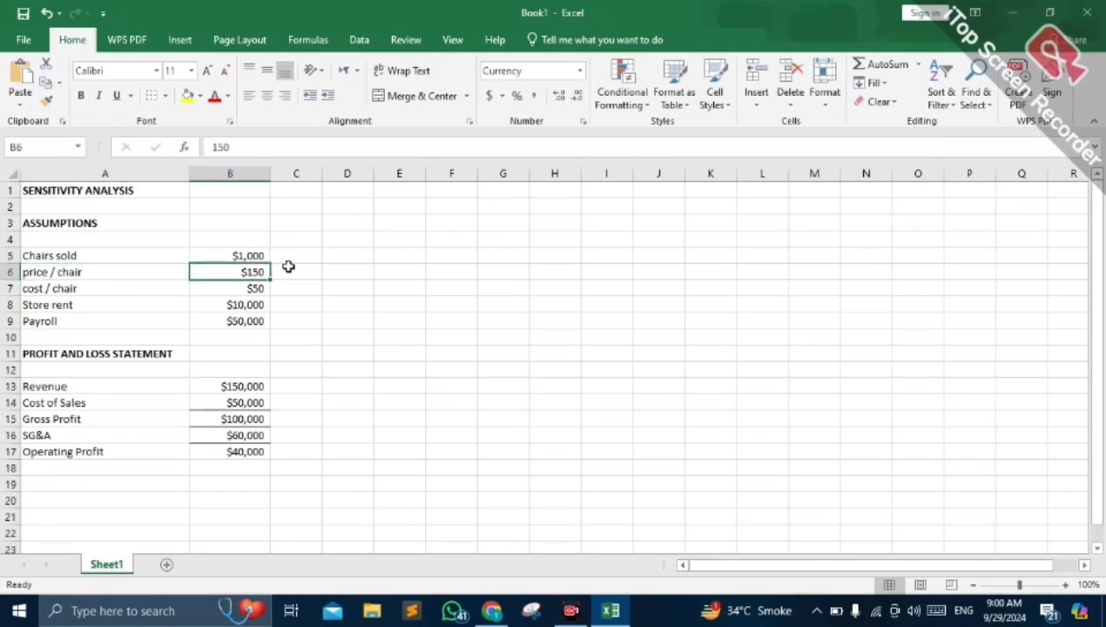
{"action": "left_click", "coordinate": [83, 291]}
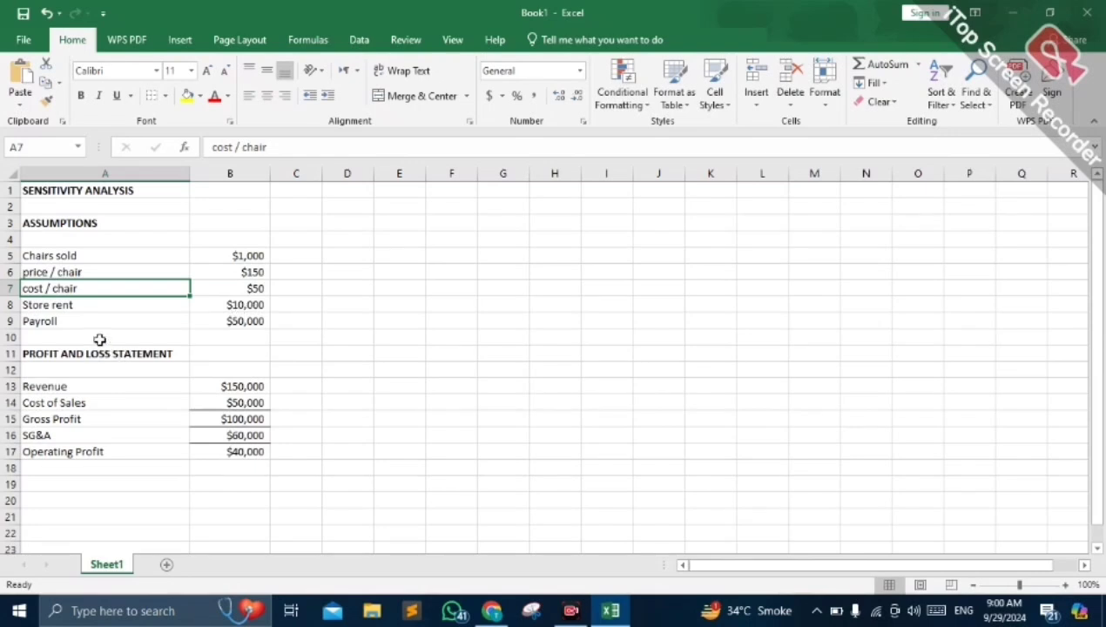
{"action": "left_click", "coordinate": [215, 290]}
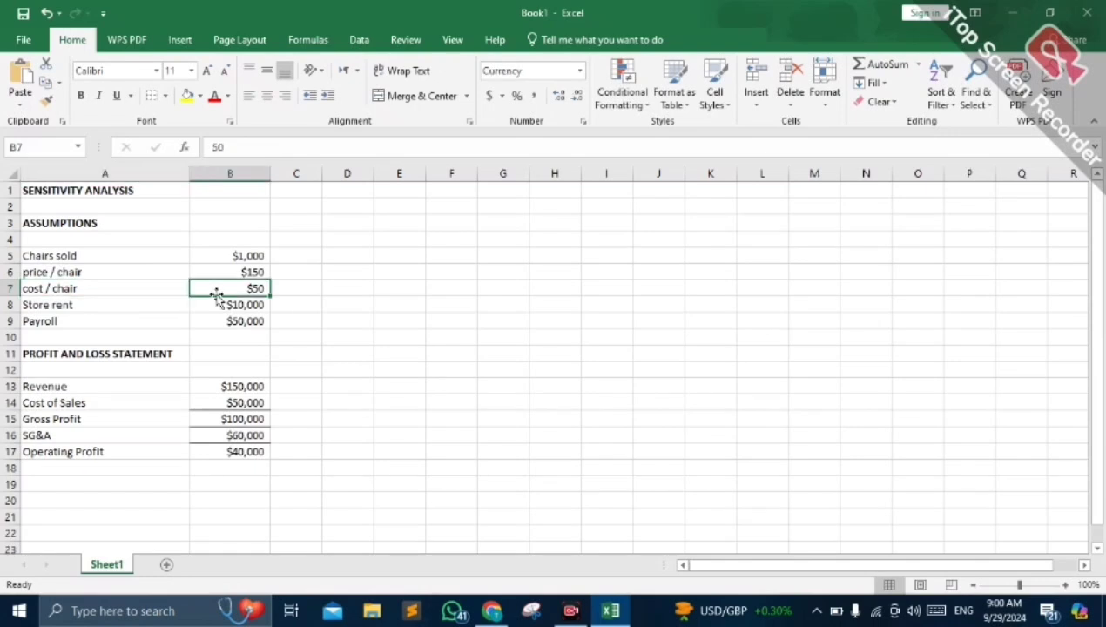
{"action": "left_click", "coordinate": [259, 270]}
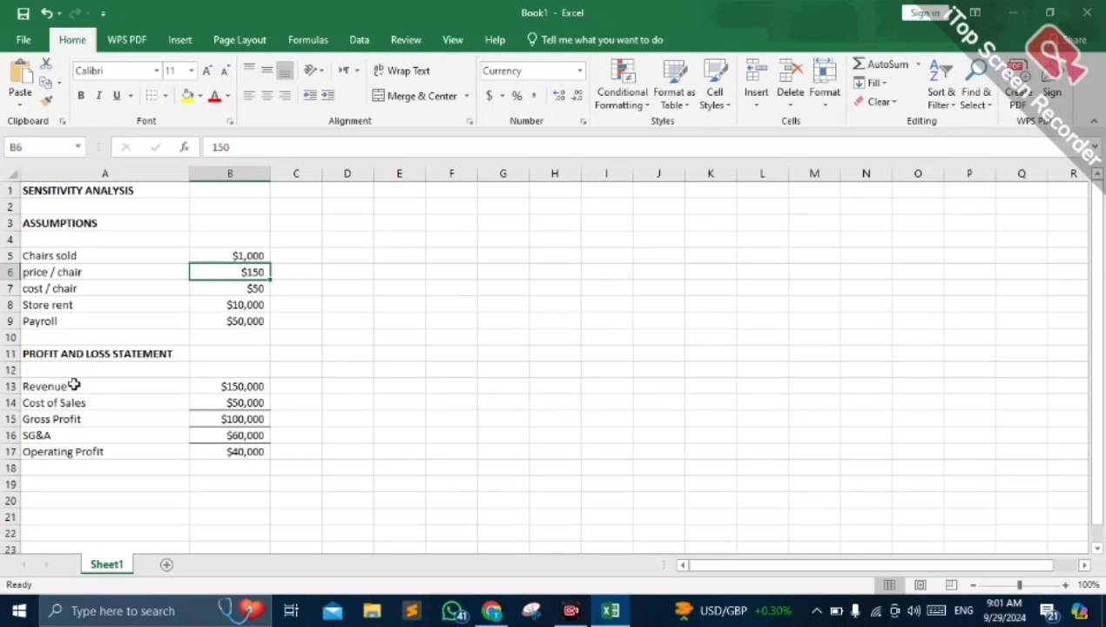
{"action": "left_click", "coordinate": [42, 394]}
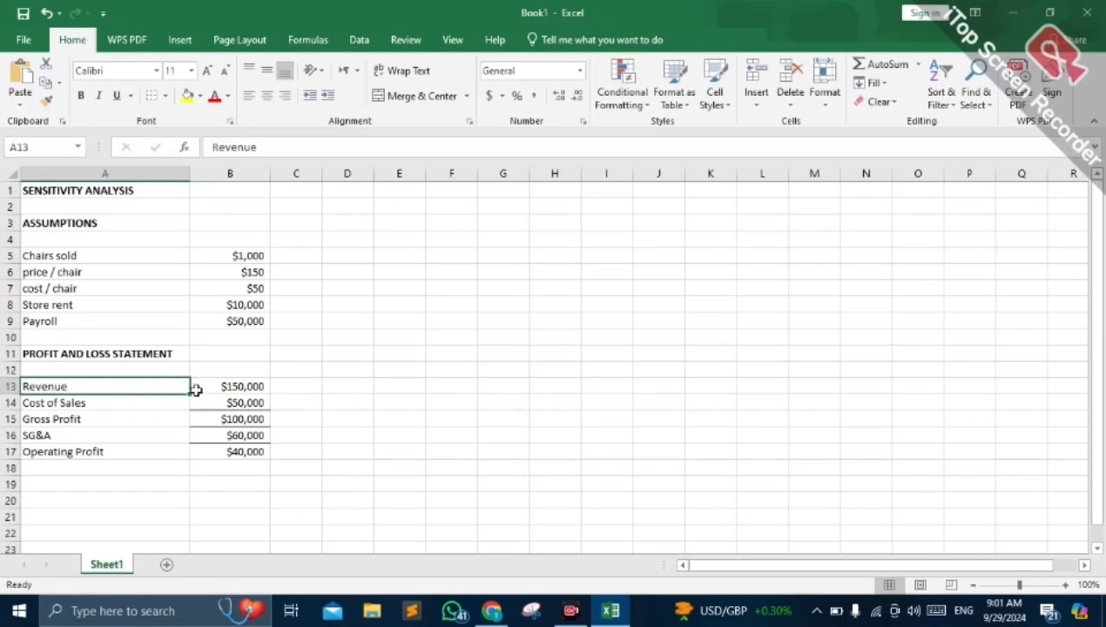
{"action": "left_click", "coordinate": [261, 401]}
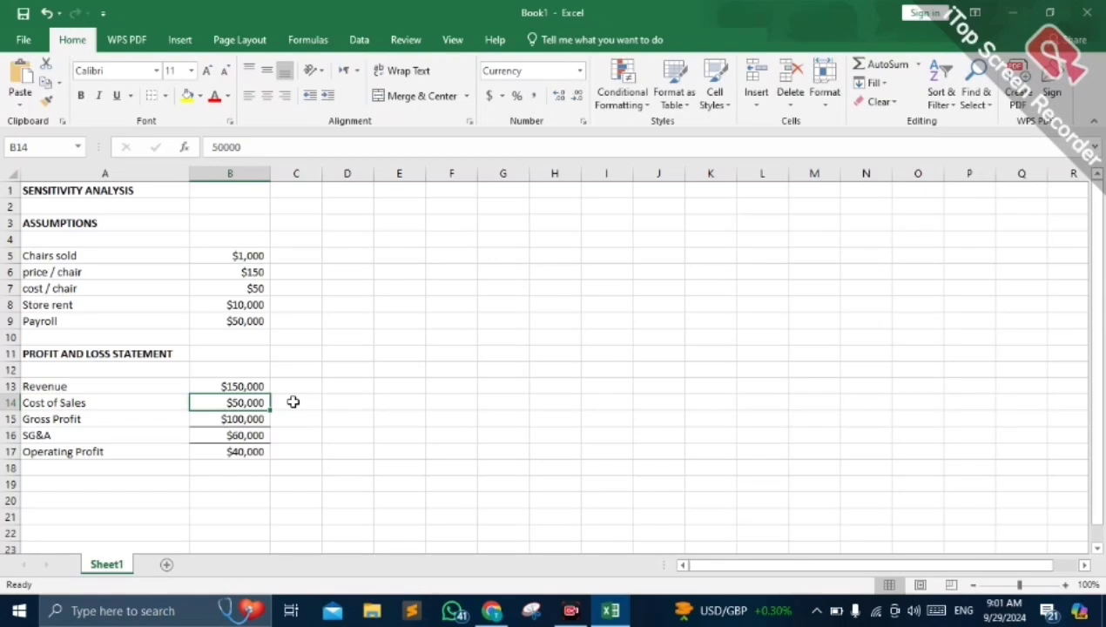
{"action": "left_click", "coordinate": [233, 422]}
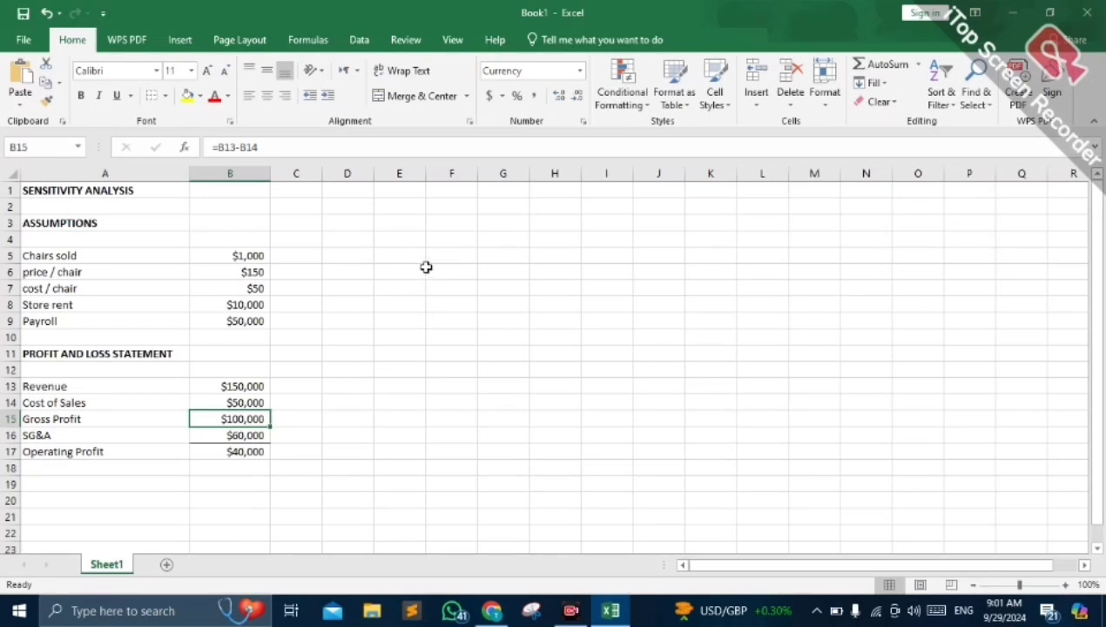
- Apply a top border and a left border to the range F6:J11 to frame the sensitivity table
{"action": "left_click_drag", "start_coordinate": [425, 268], "coordinate": [679, 363]}
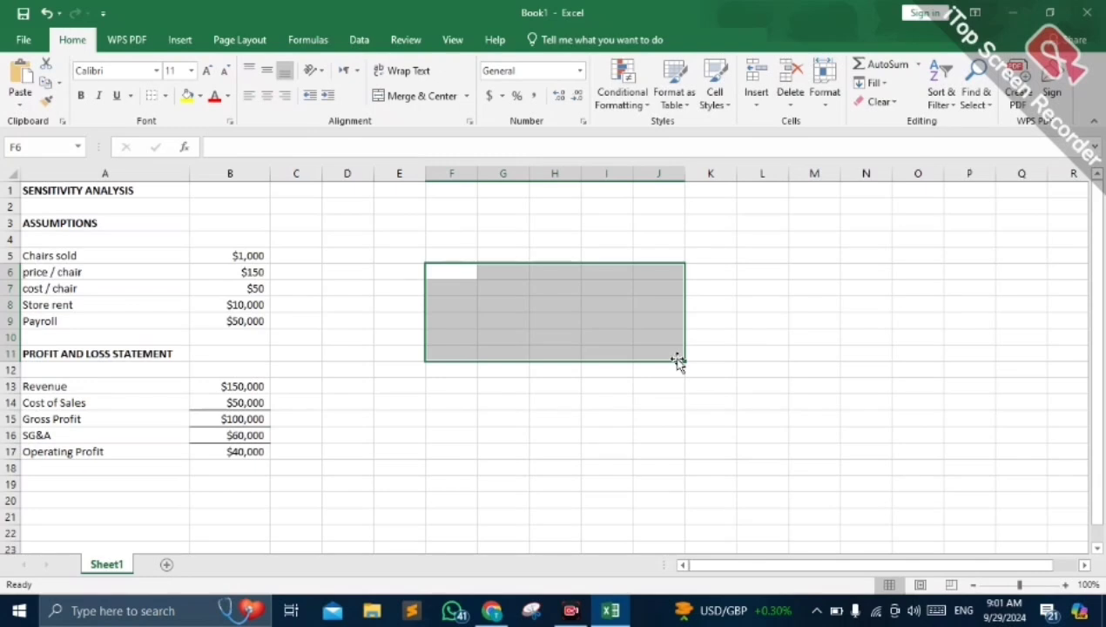
{"action": "left_click", "coordinate": [165, 96]}
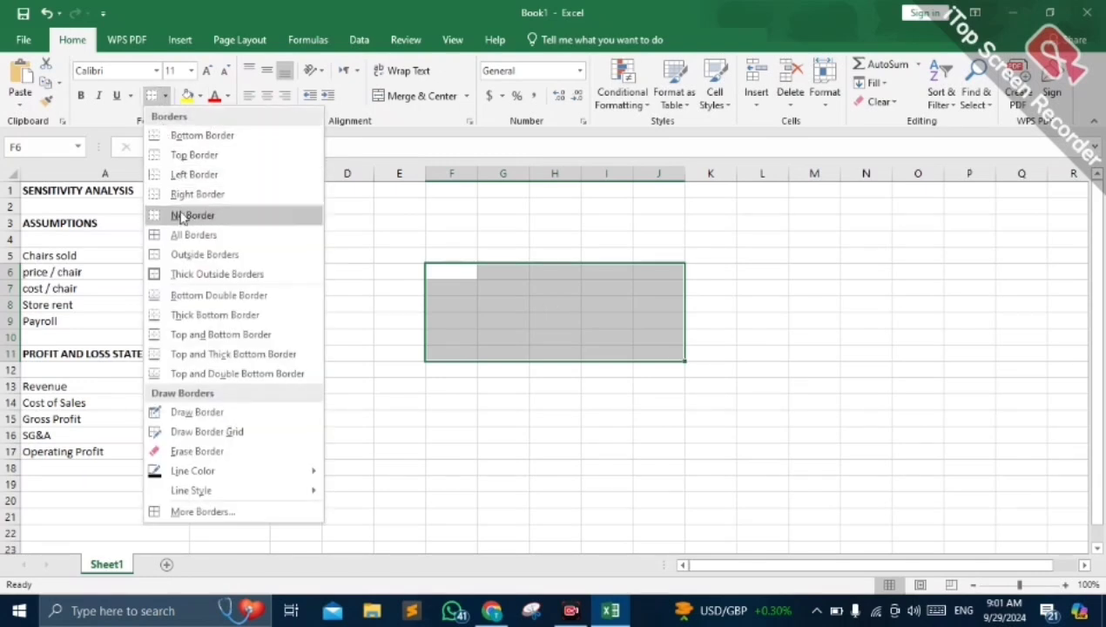
{"action": "left_click", "coordinate": [189, 158]}
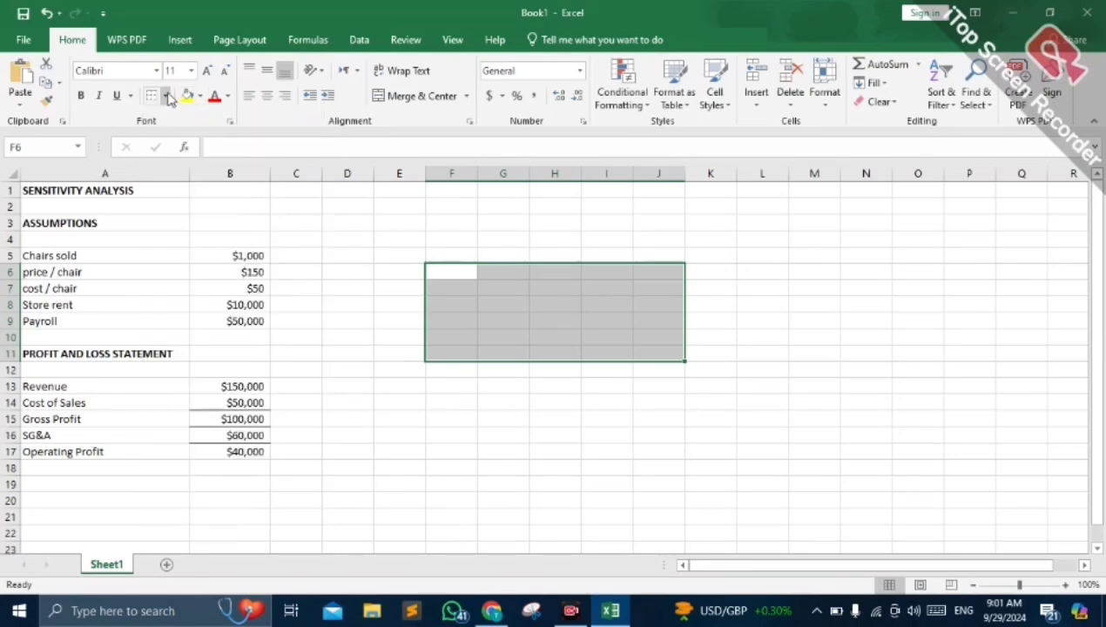
{"action": "left_click", "coordinate": [168, 95]}
{"action": "left_click", "coordinate": [163, 175]}
{"action": "left_click", "coordinate": [661, 319]}
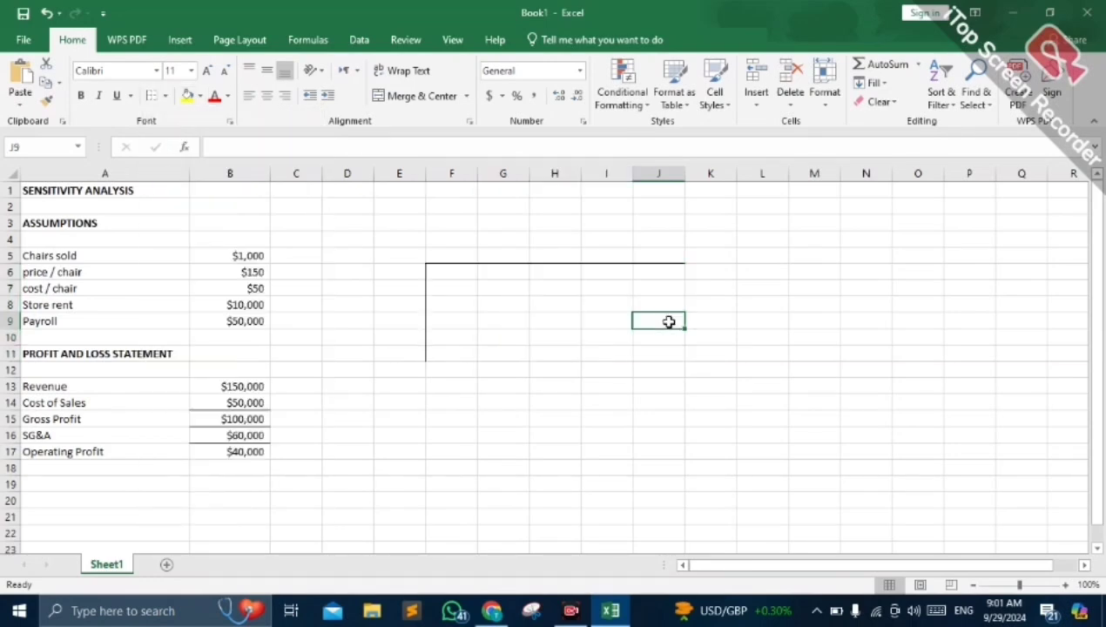
- Label the table's axes with "prices" in D6 and "chairs" in F4
{"action": "left_click", "coordinate": [346, 272]}
{"action": "type", "text": "prices"}
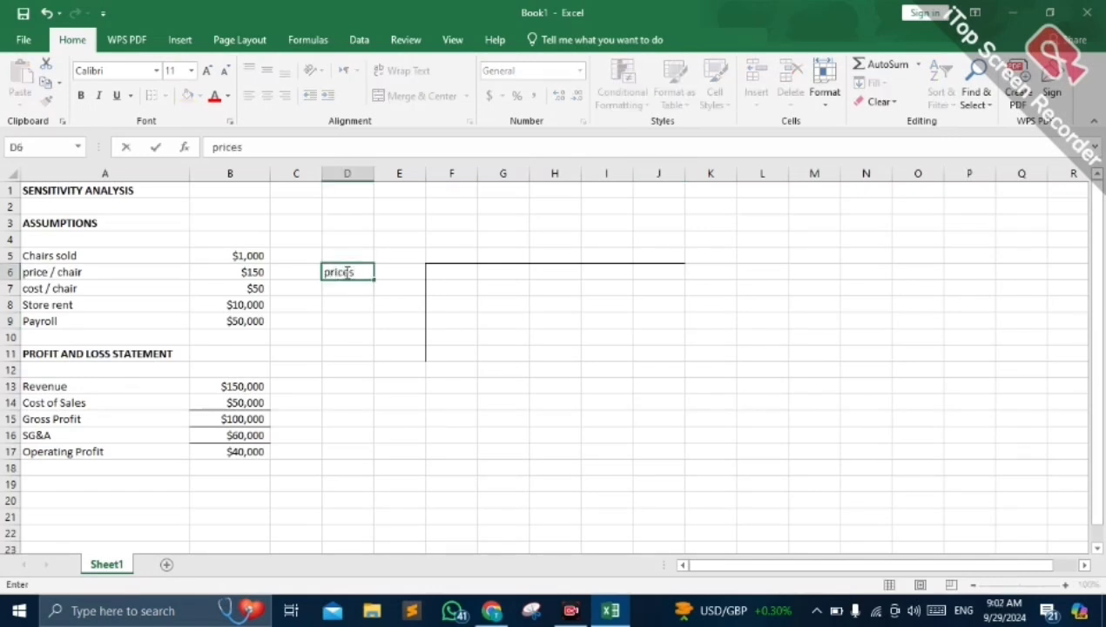
{"action": "left_click", "coordinate": [454, 234]}
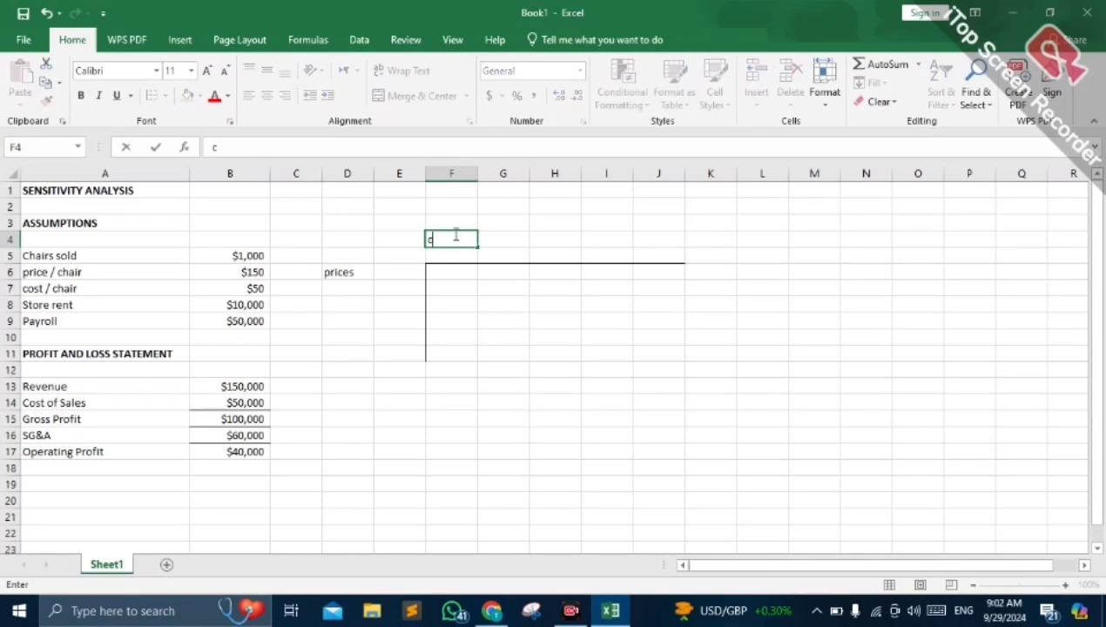
{"action": "type", "text": "chairs"}
{"action": "left_click", "coordinate": [436, 259]}
- Enter $150 in E6 as the first price and 100 in F5 as the first chair quantity
{"action": "left_click", "coordinate": [387, 276]}
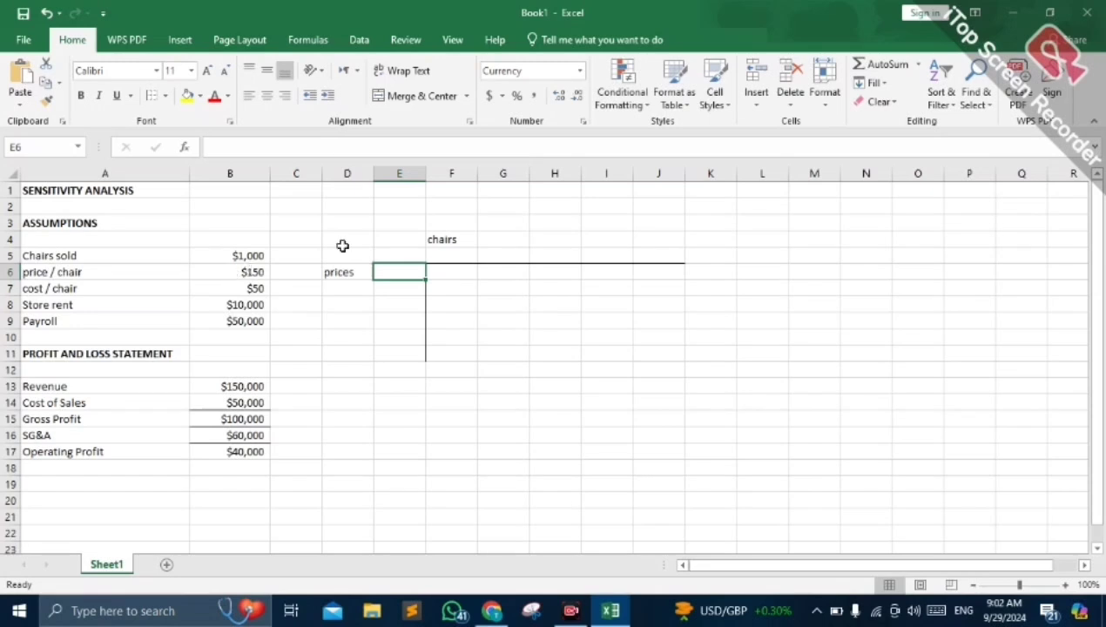
{"action": "type", "text": "1"}
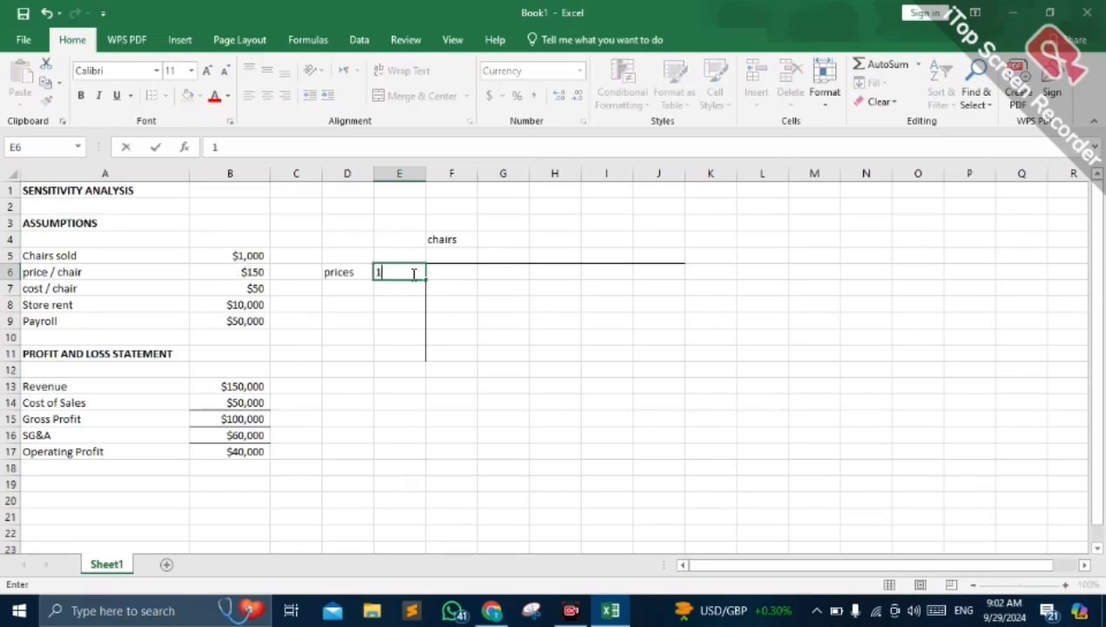
{"action": "key", "text": "BackSpace"}
{"action": "type", "text": "$150"}
{"action": "left_click", "coordinate": [451, 259]}
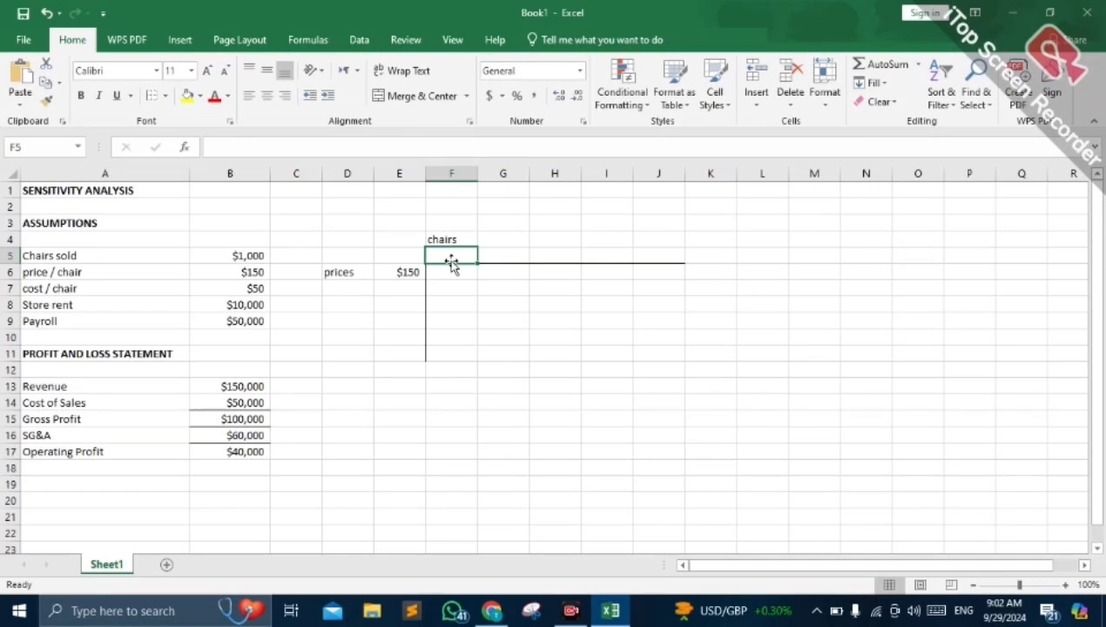
{"action": "type", "text": "100"}
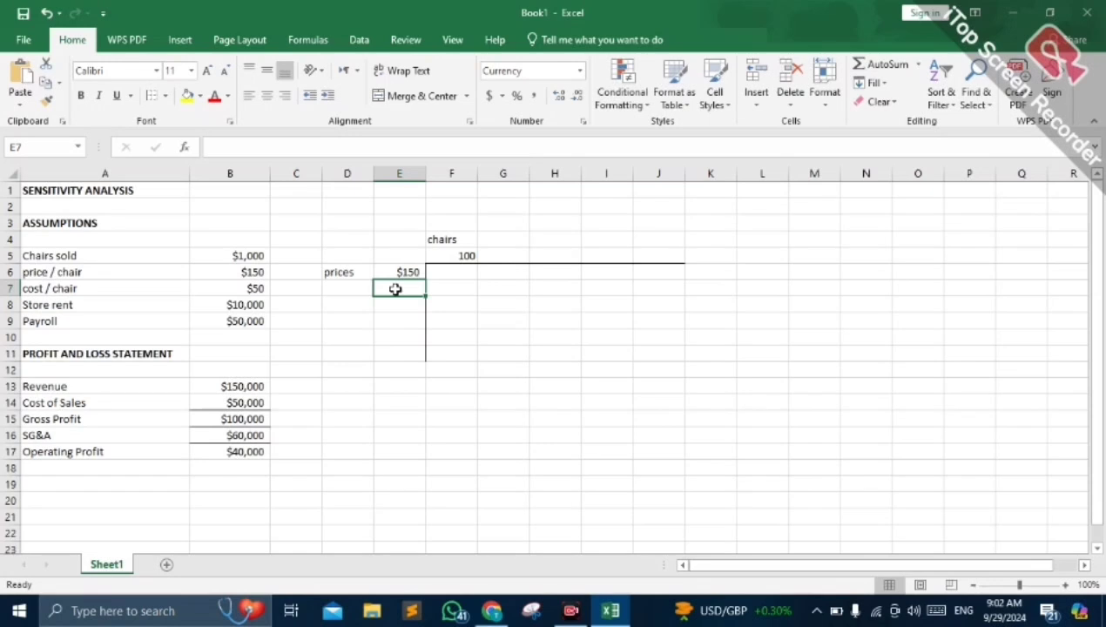
- Enter $130 in E7 as the second price and 130 in G5 as the second chair quantity
{"action": "type", "text": "$"}
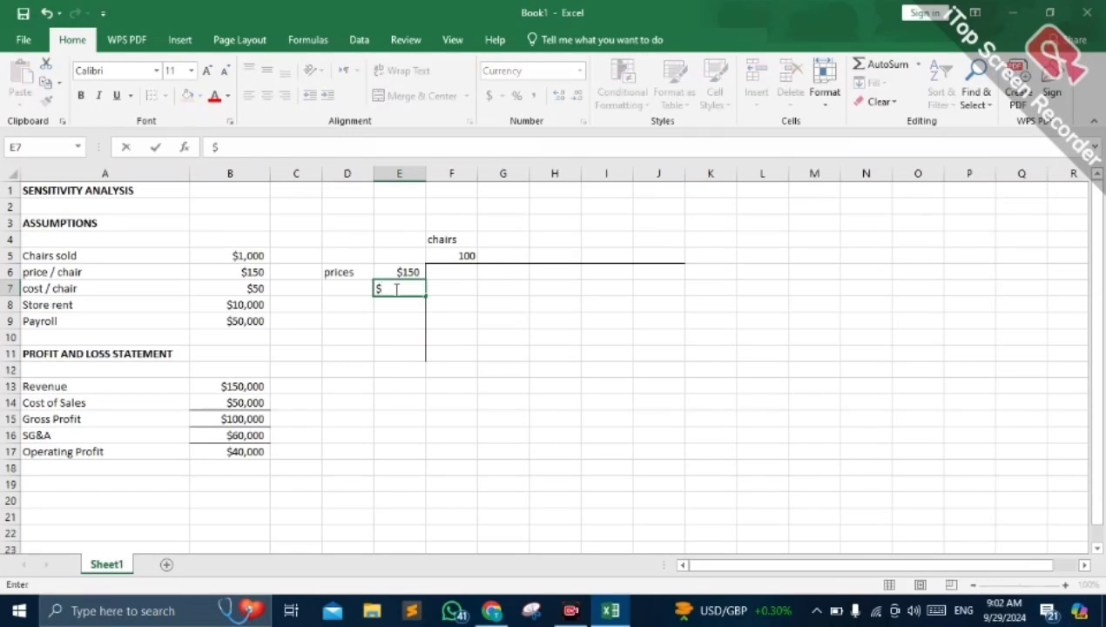
{"action": "type", "text": "130"}
{"action": "left_click", "coordinate": [500, 255]}
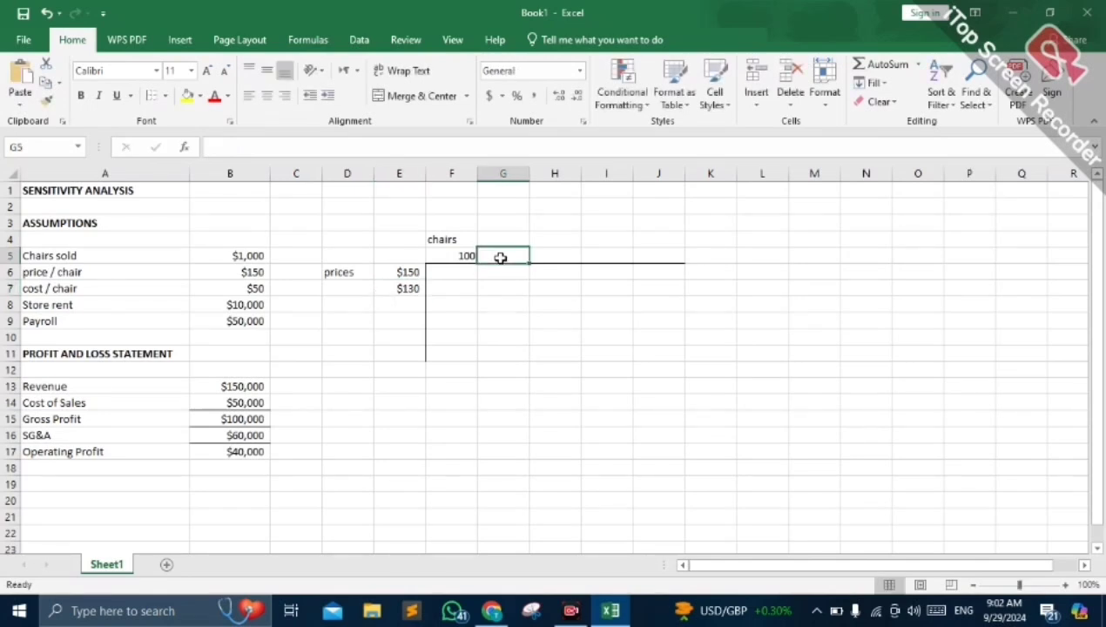
{"action": "type", "text": "130"}
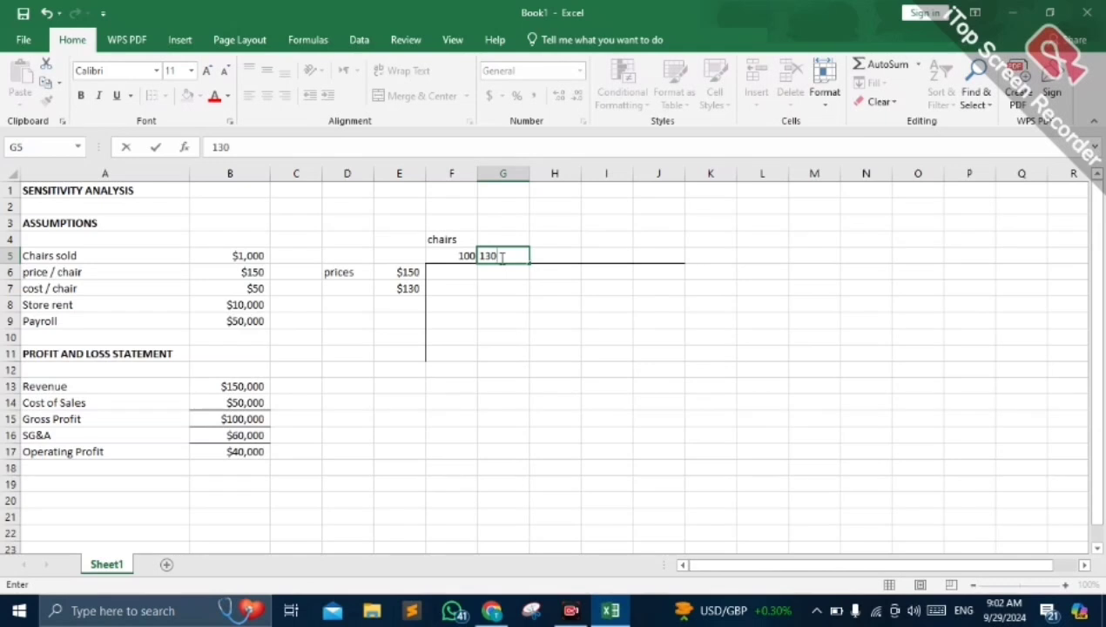
{"action": "left_click", "coordinate": [527, 275]}
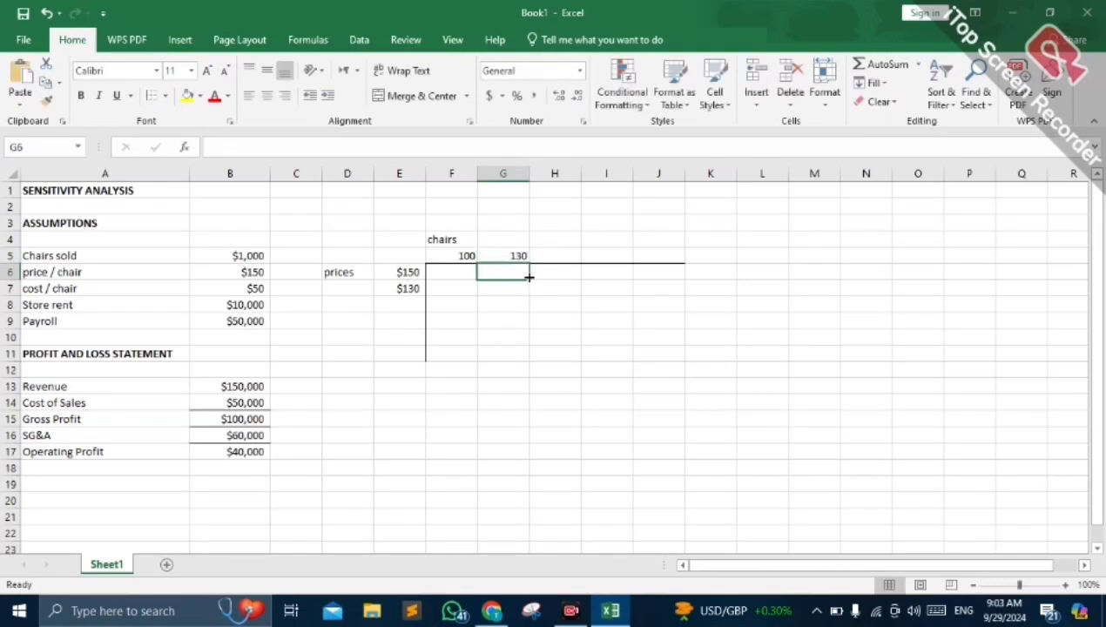
- Complete the price column with $120 in E8, $100 in E9 and $50 in E10
{"action": "left_click", "coordinate": [396, 312]}
{"action": "double_click", "coordinate": [395, 312]}
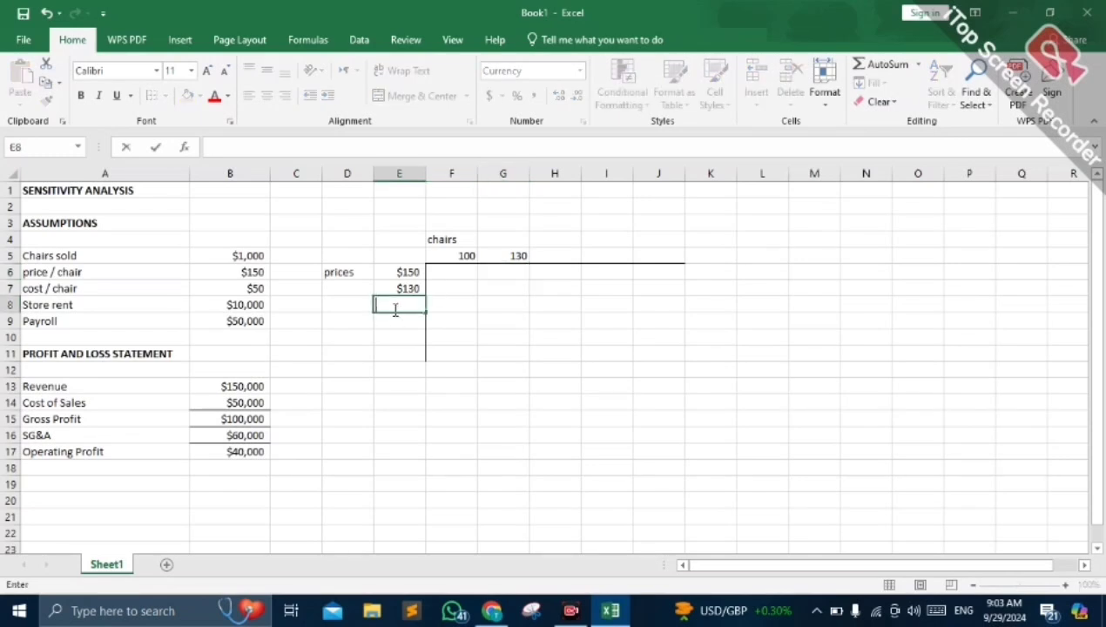
{"action": "type", "text": "$120"}
{"action": "key", "text": "Return"}
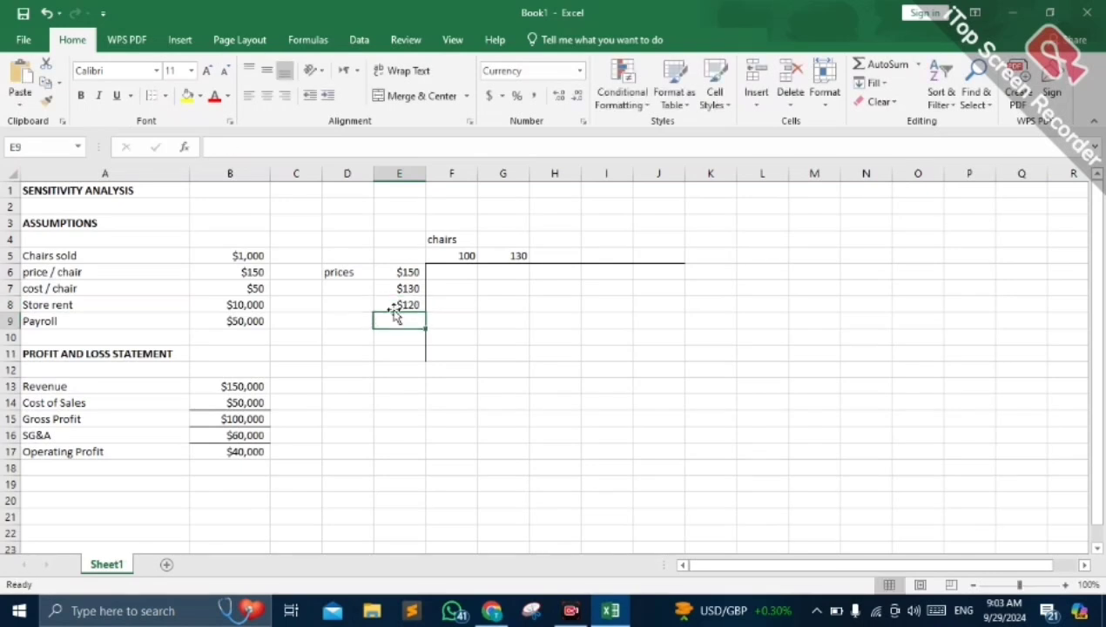
{"action": "type", "text": "$100"}
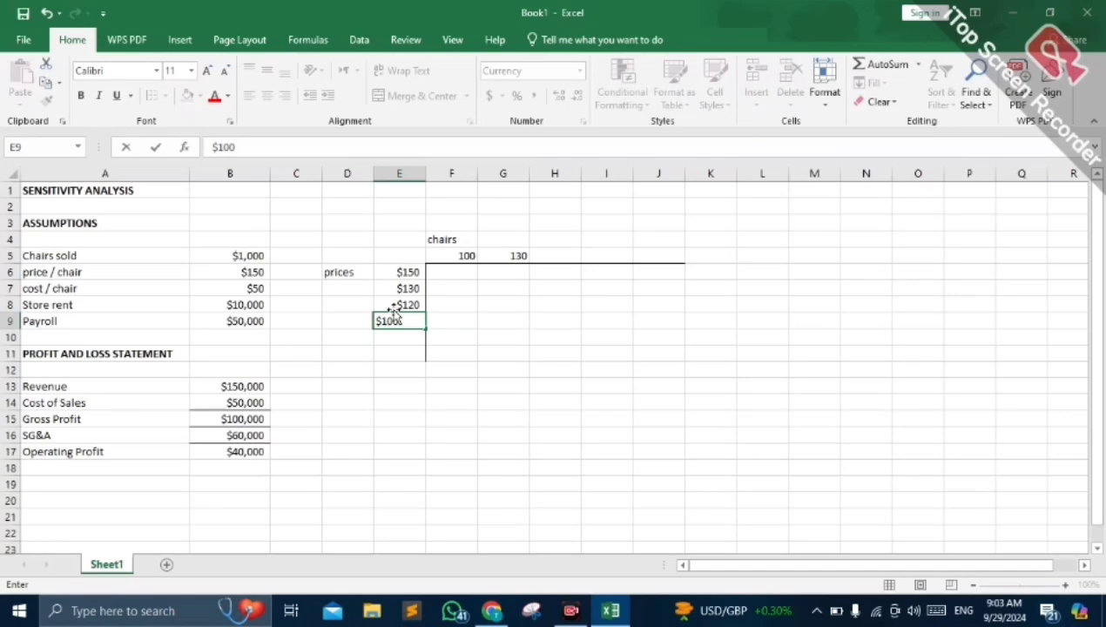
{"action": "key", "text": "Return"}
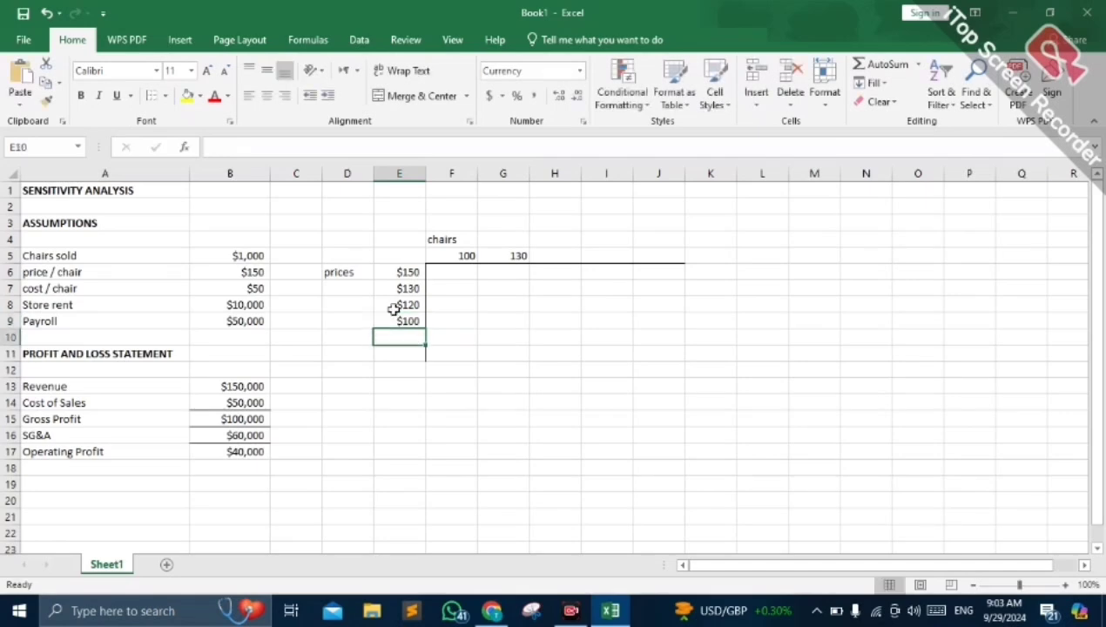
{"action": "type", "text": "5"}
{"action": "key", "text": "BackSpace"}
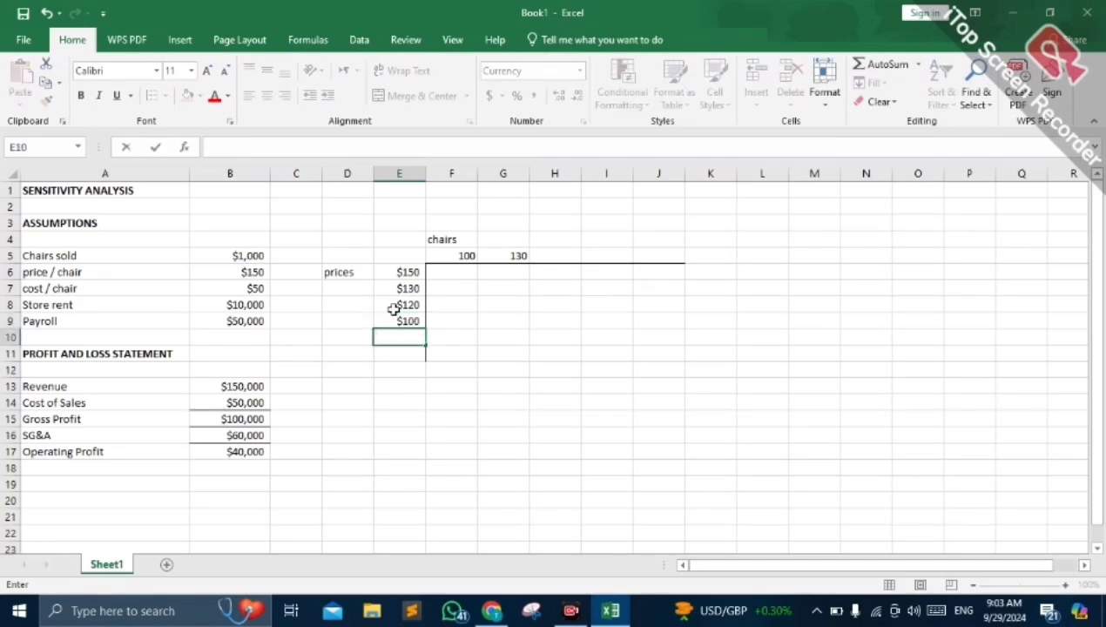
{"action": "type", "text": "$50"}
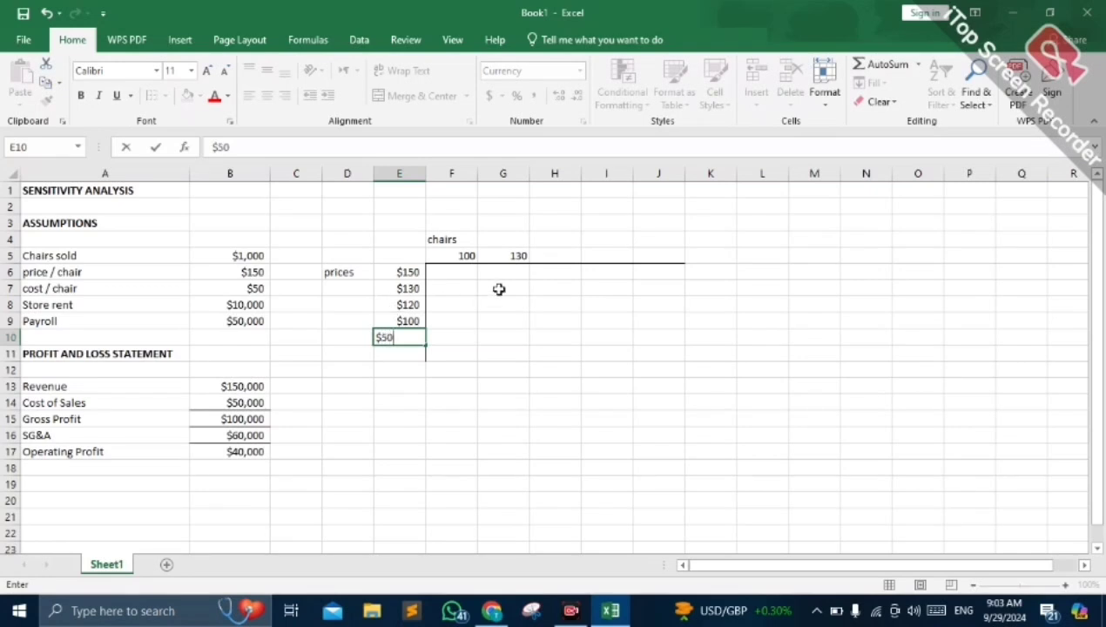
- Complete the chair quantity row with 400 in H5, 500 in I5 and 1000 in J5
{"action": "left_click", "coordinate": [547, 258]}
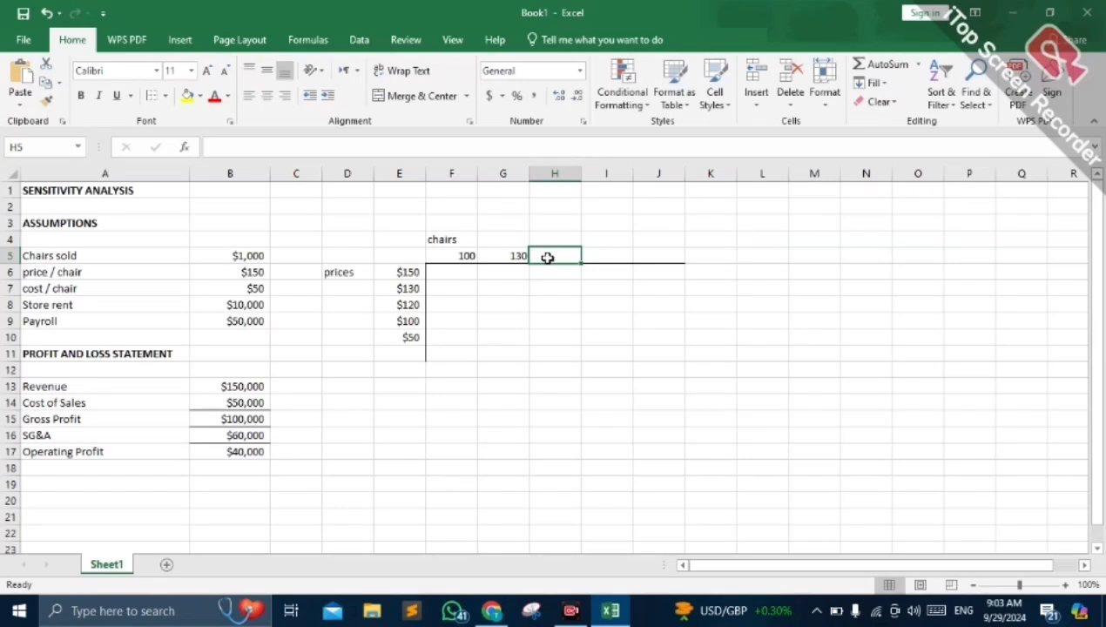
{"action": "type", "text": "400"}
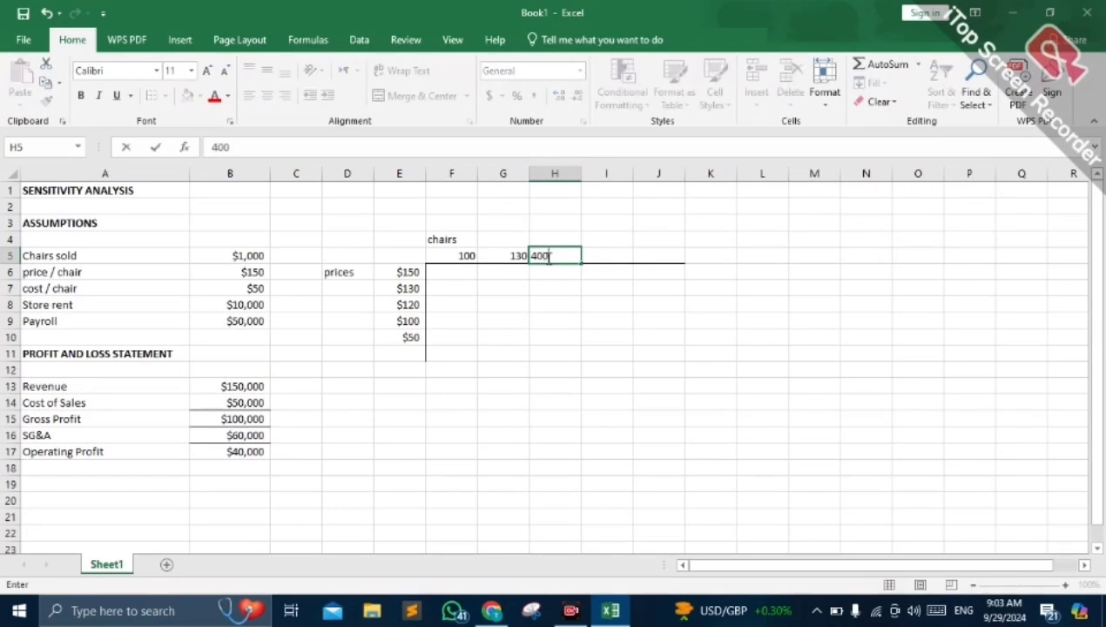
{"action": "left_click", "coordinate": [619, 257]}
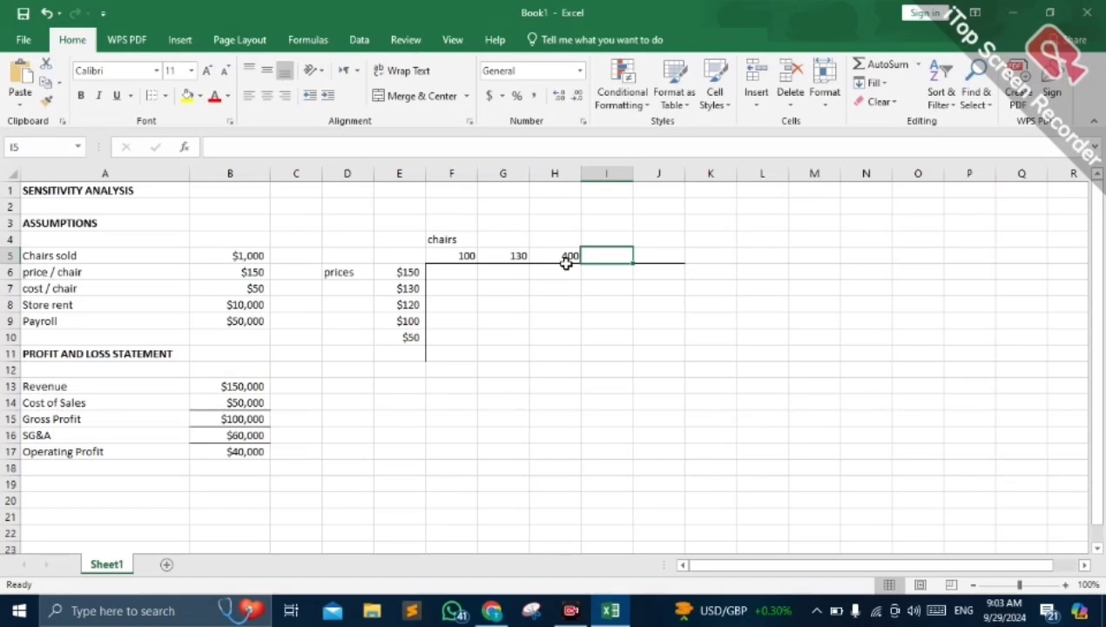
{"action": "type", "text": "500"}
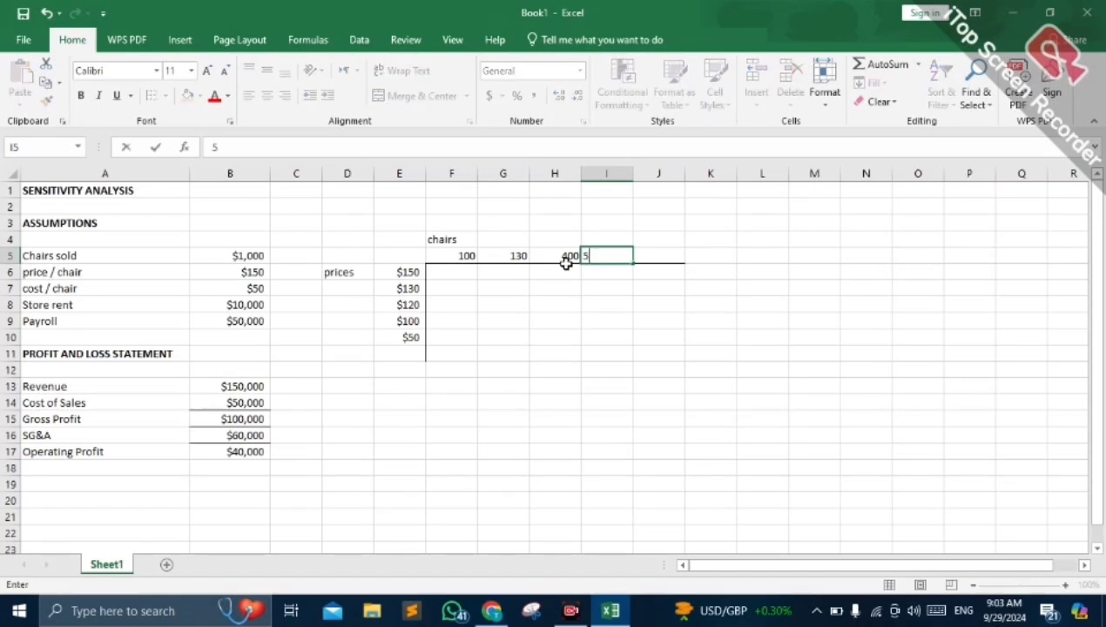
{"action": "left_click", "coordinate": [661, 255]}
{"action": "type", "text": "1000"}
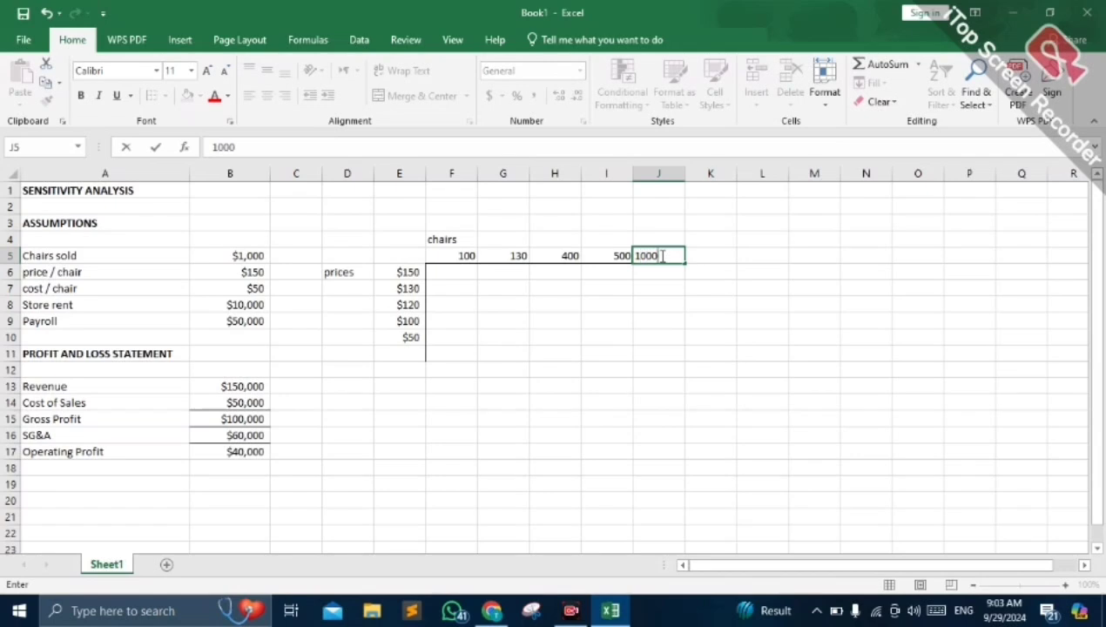
{"action": "left_click", "coordinate": [591, 319]}
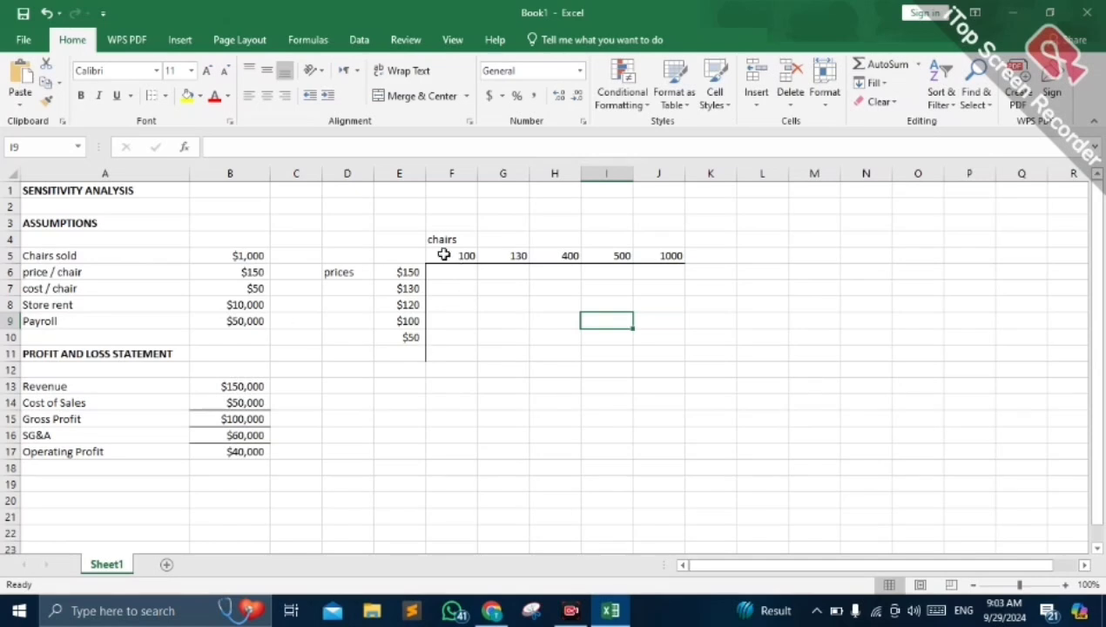
- Link the table's corner cell E5 to the operating profit with the formula =B17
{"action": "left_click", "coordinate": [413, 253]}
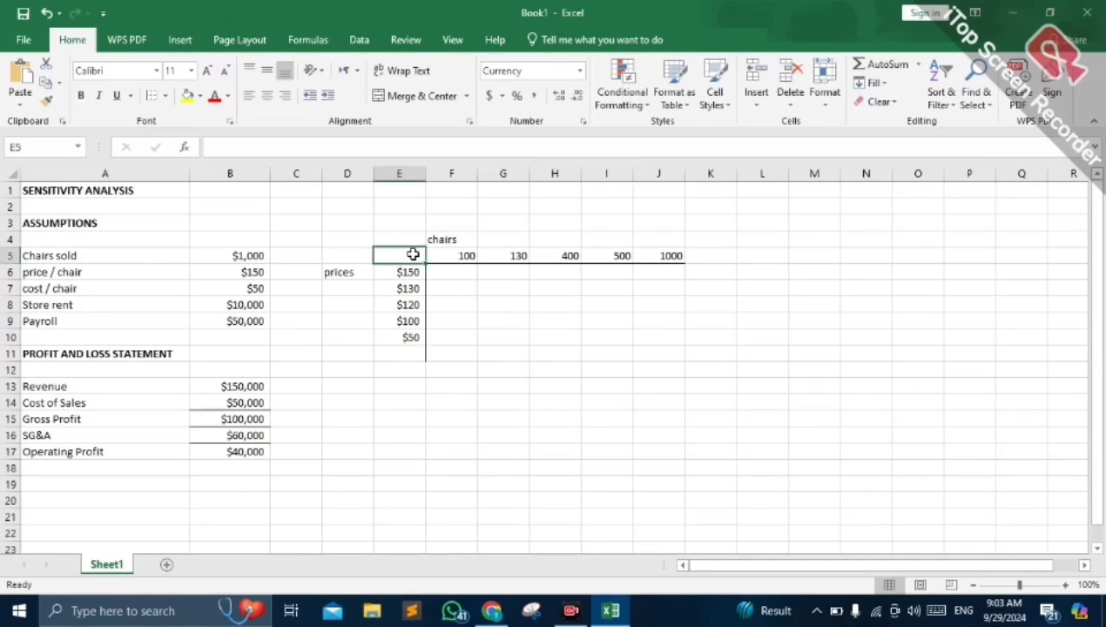
{"action": "type", "text": "="}
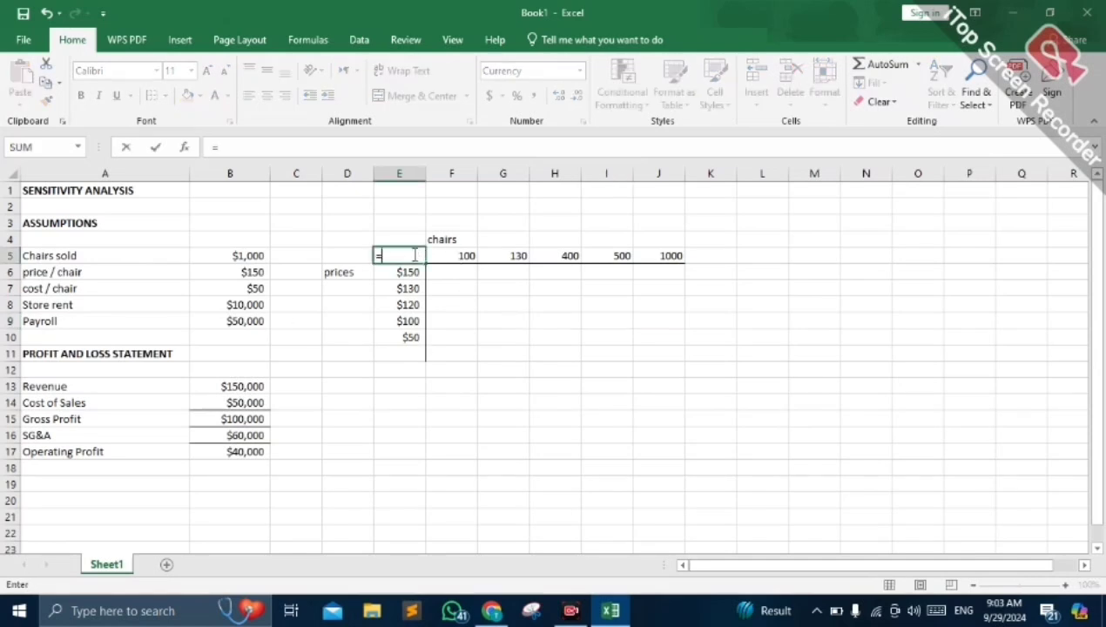
{"action": "left_click", "coordinate": [257, 451]}
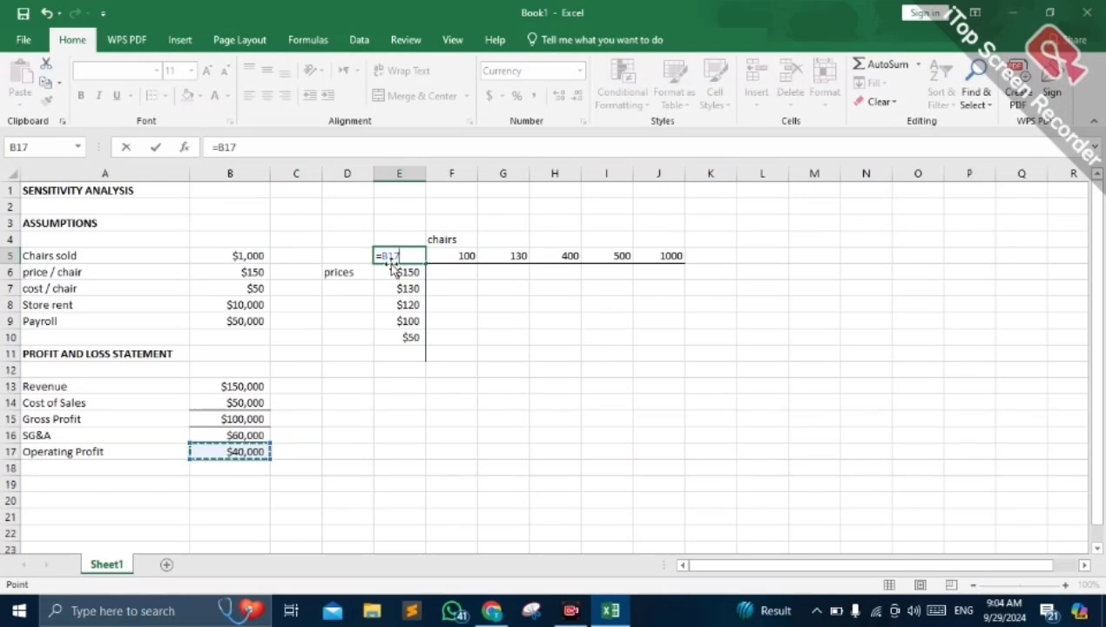
{"action": "key", "text": "Return"}
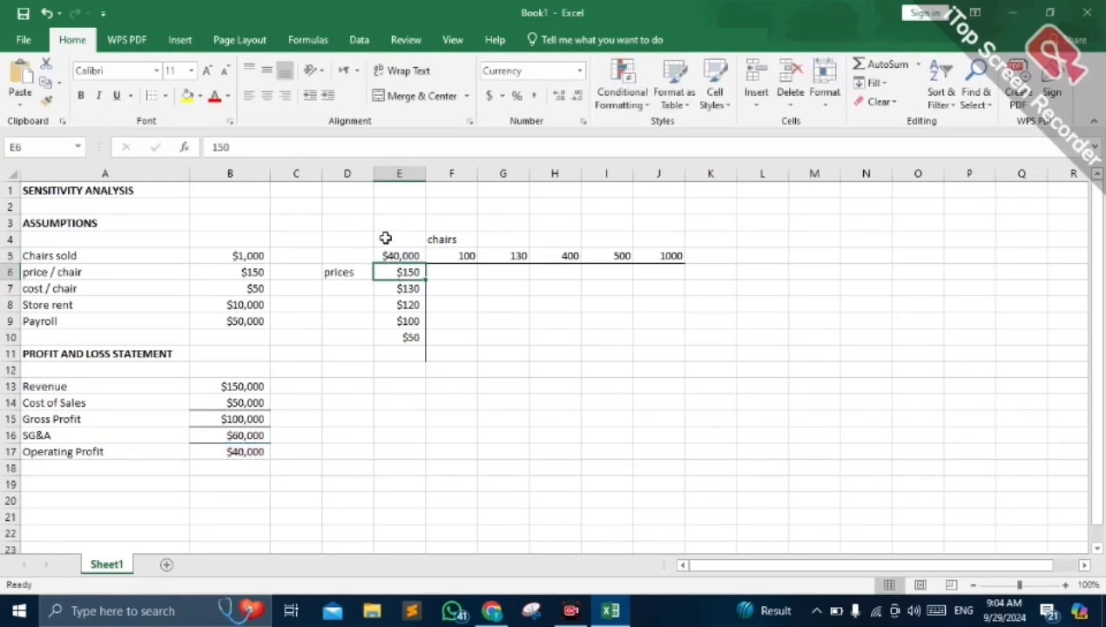
- Create a What-If data table over E5:J11 with chairs sold ($B$5) as row input cell and price per chair ($B$6) as column input cell
{"action": "left_click", "coordinate": [380, 239]}
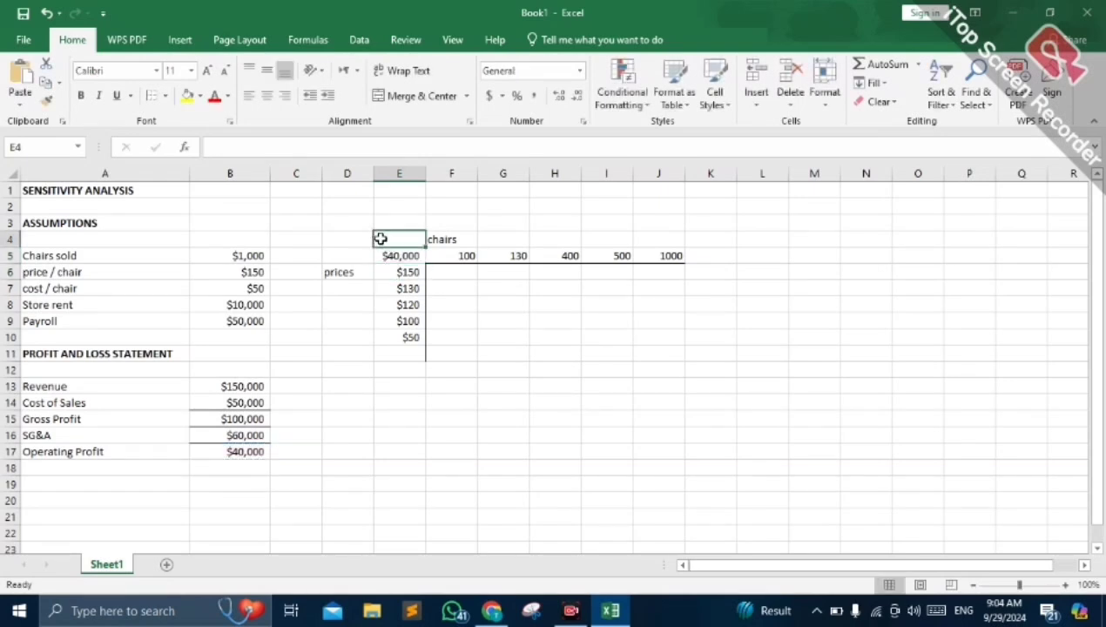
{"action": "left_click_drag", "start_coordinate": [378, 238], "coordinate": [710, 354]}
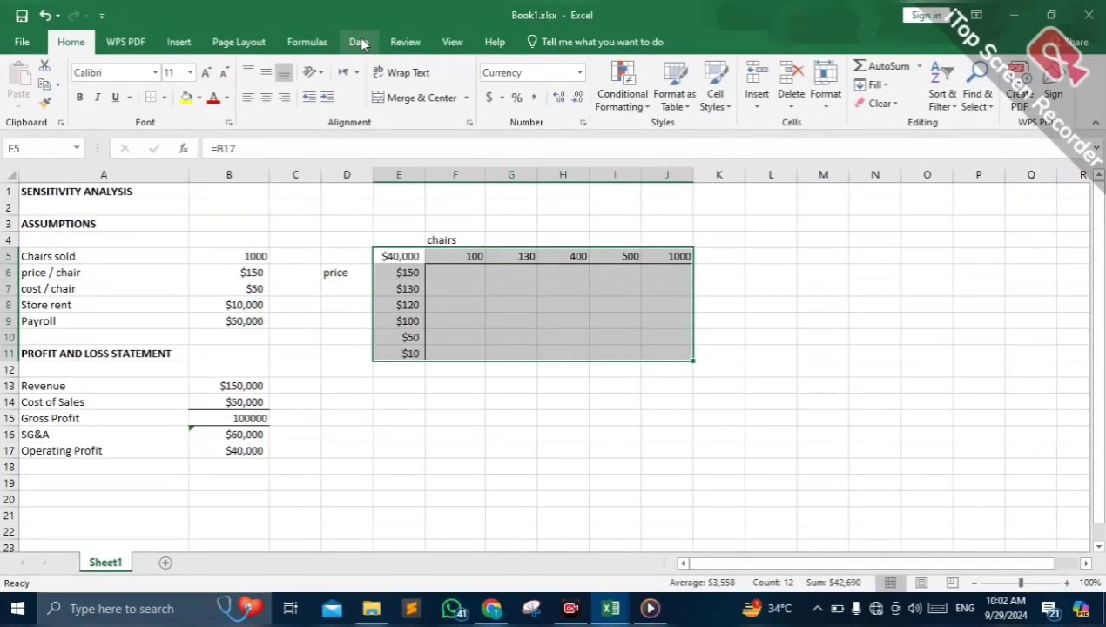
{"action": "left_click", "coordinate": [359, 42]}
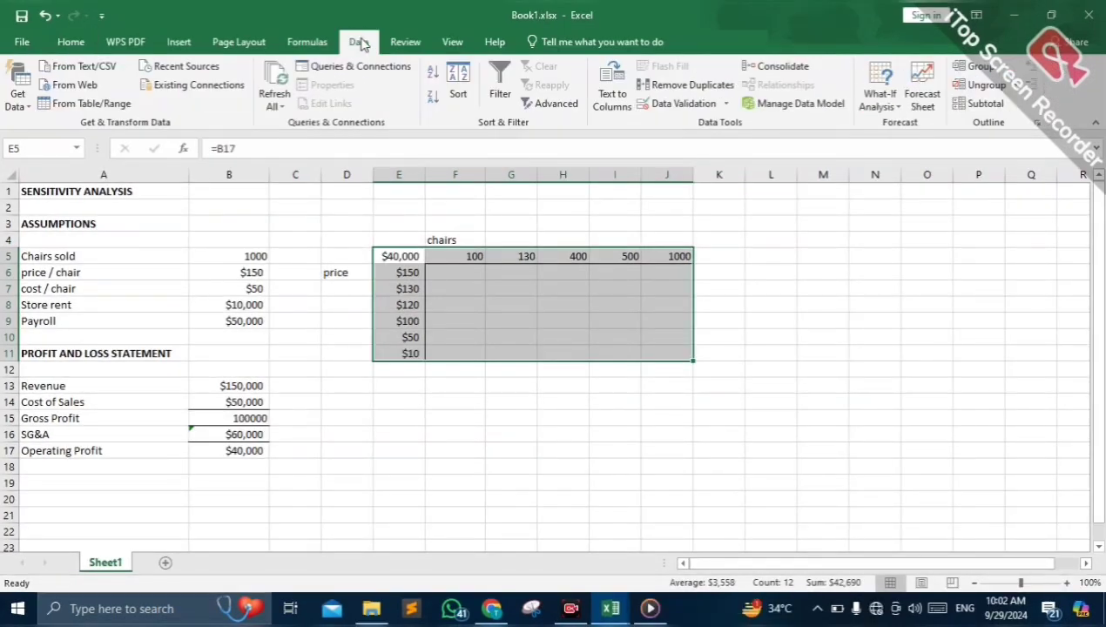
{"action": "left_click", "coordinate": [888, 105]}
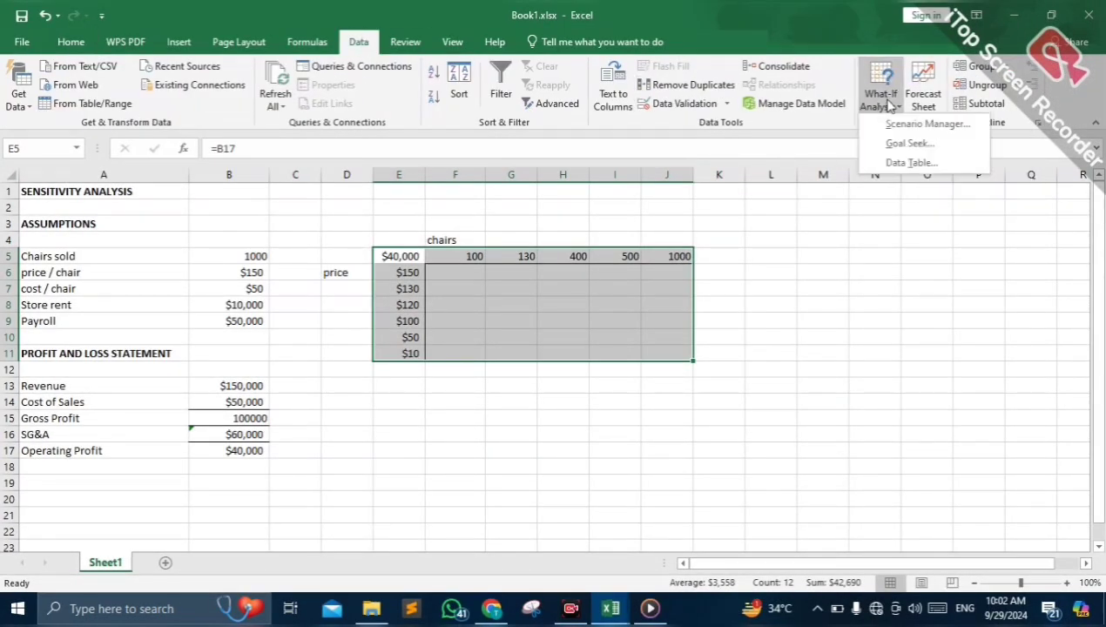
{"action": "left_click", "coordinate": [891, 164]}
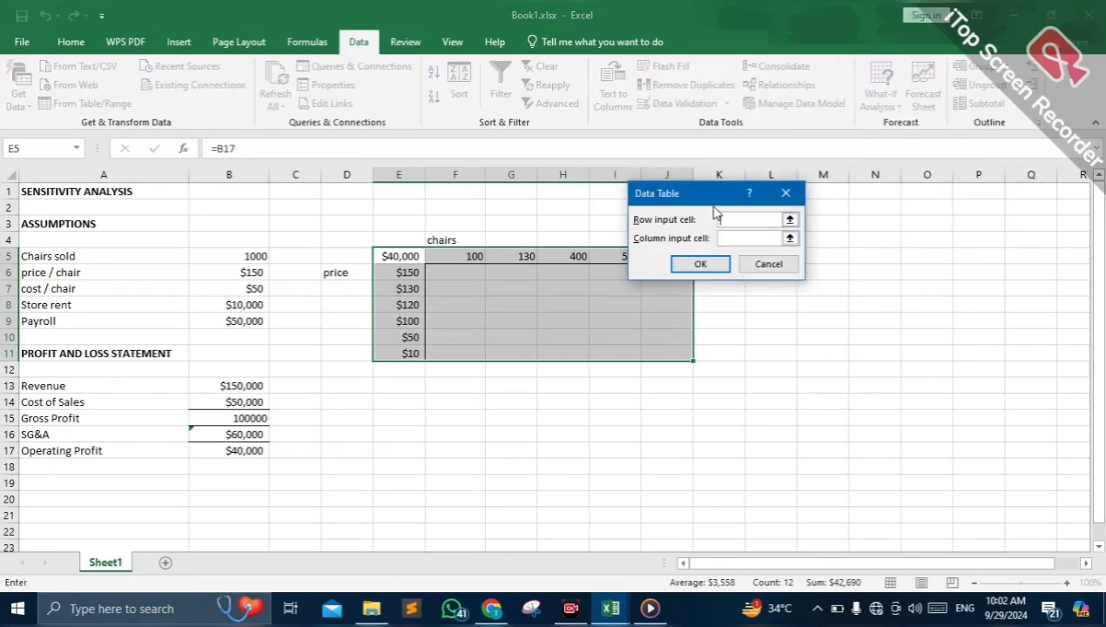
{"action": "left_click", "coordinate": [248, 256]}
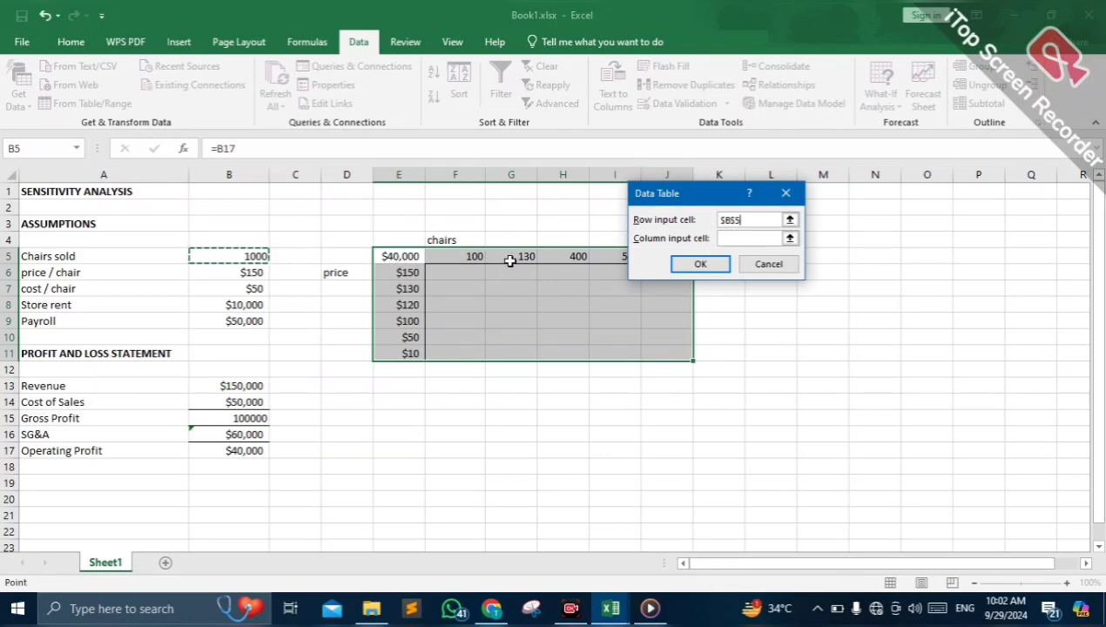
{"action": "left_click", "coordinate": [753, 238]}
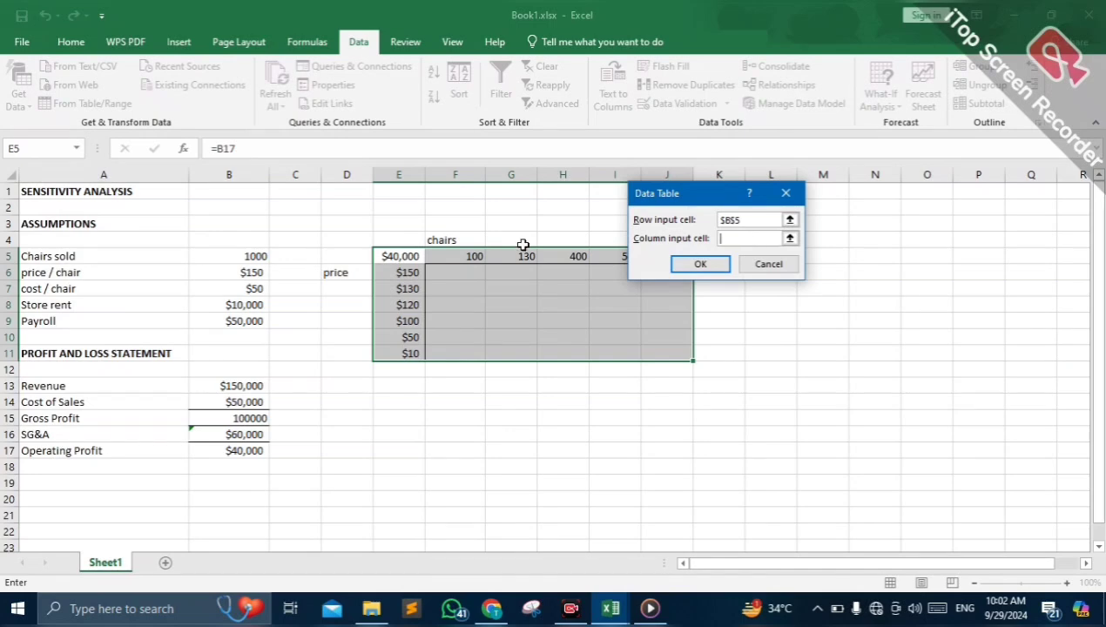
{"action": "left_click", "coordinate": [228, 272]}
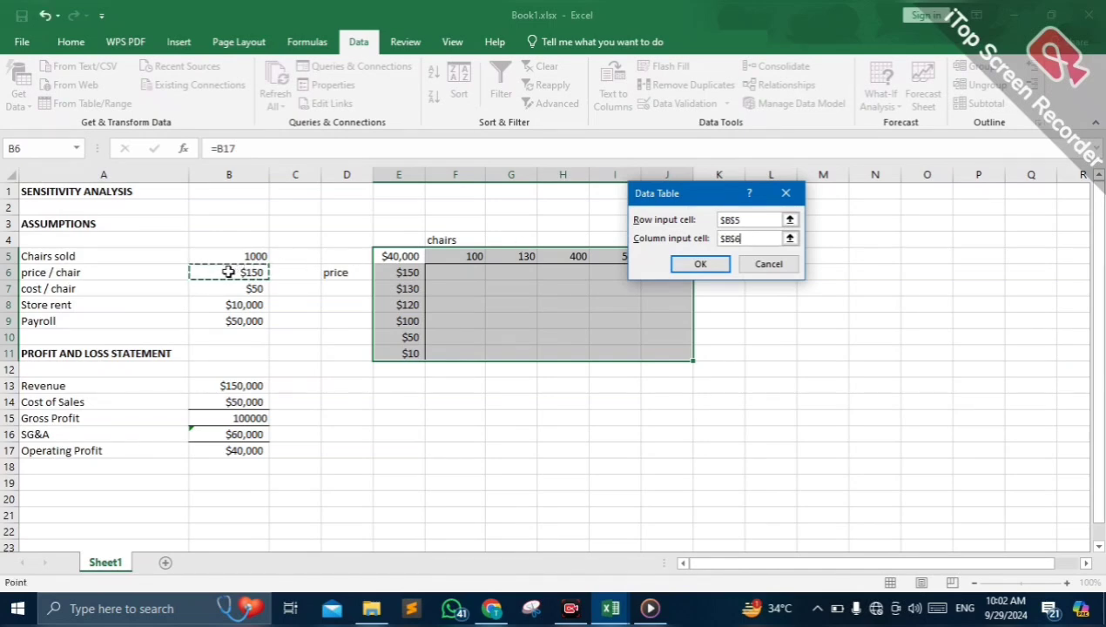
{"action": "left_click", "coordinate": [684, 267]}
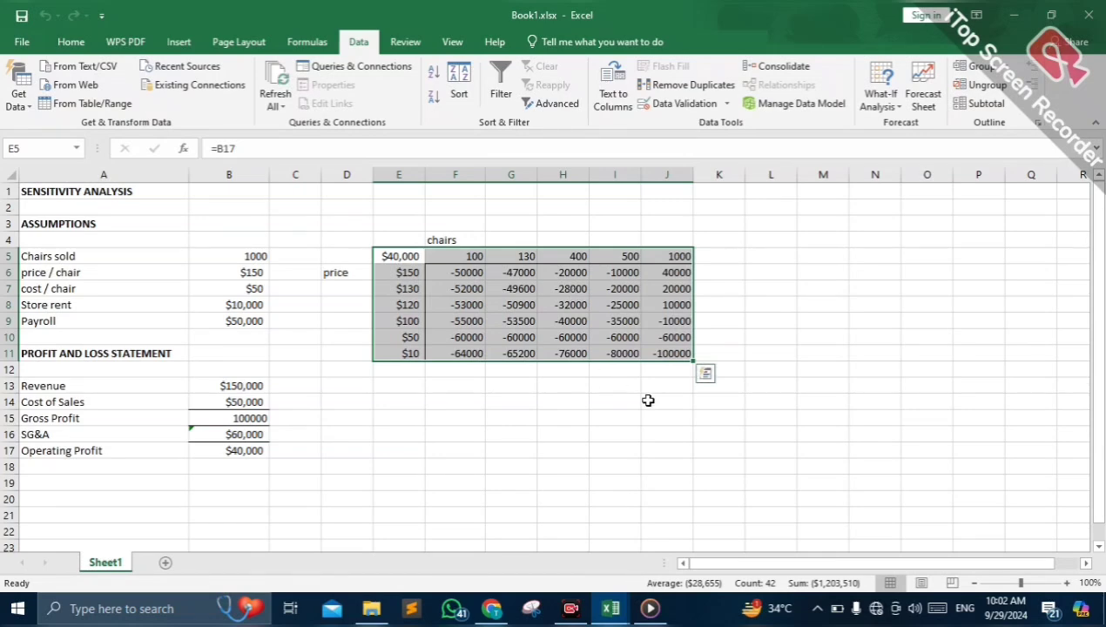
{"action": "left_click", "coordinate": [532, 369]}
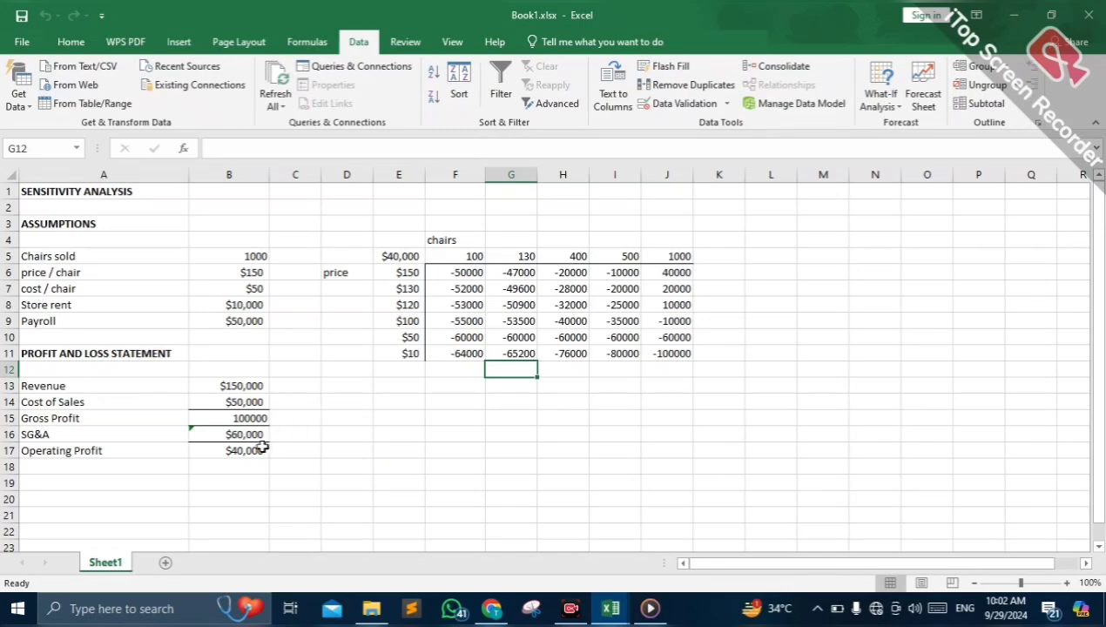
{"action": "left_click", "coordinate": [672, 353]}
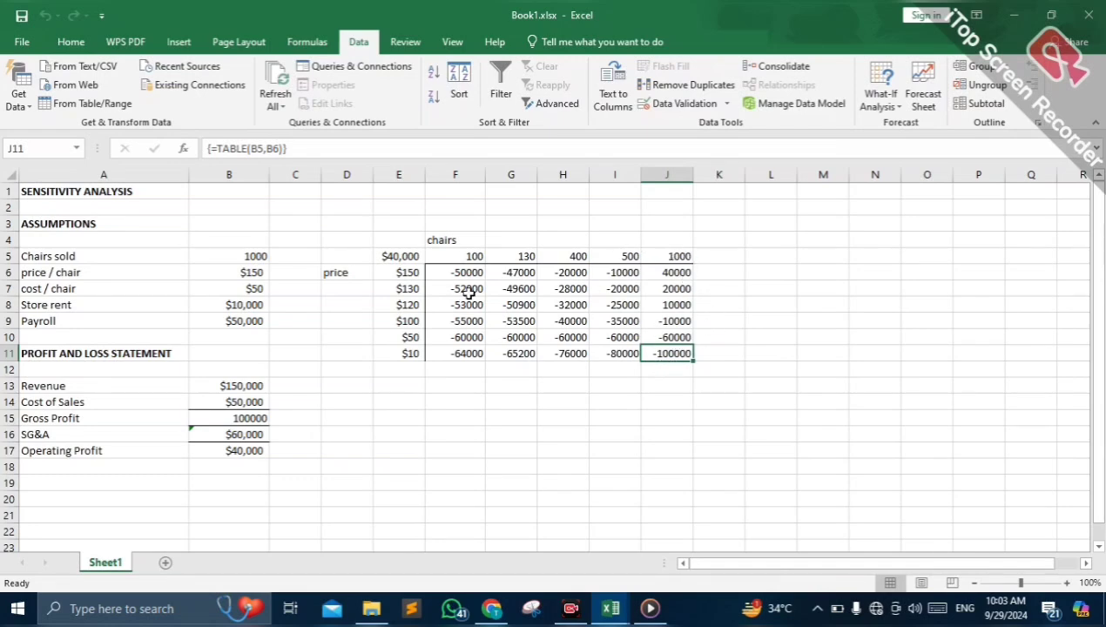
{"action": "left_click", "coordinate": [472, 323]}
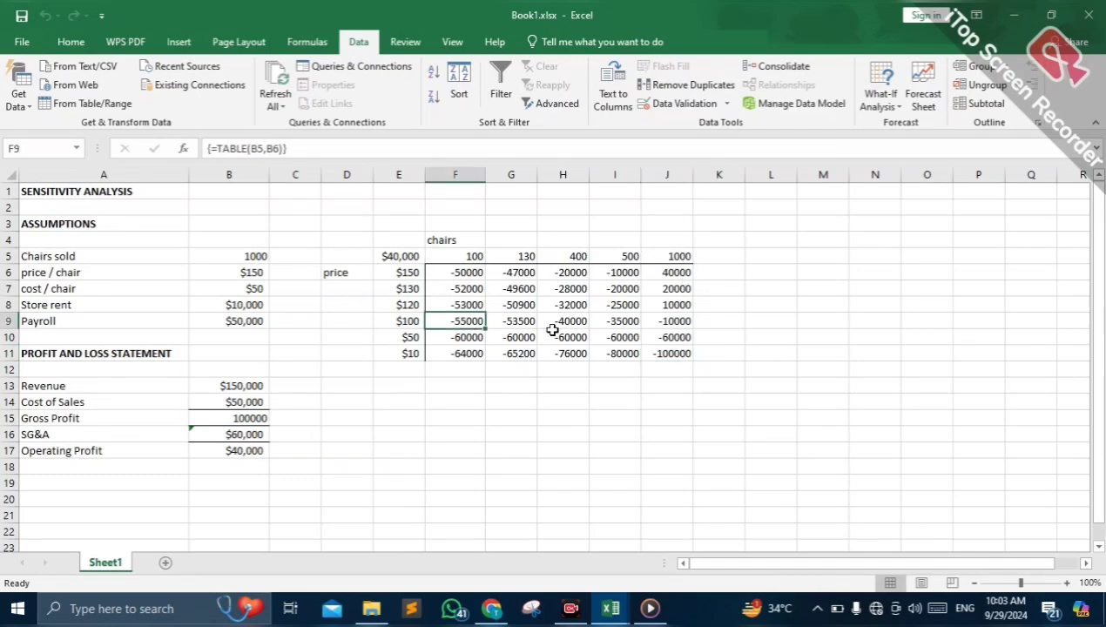